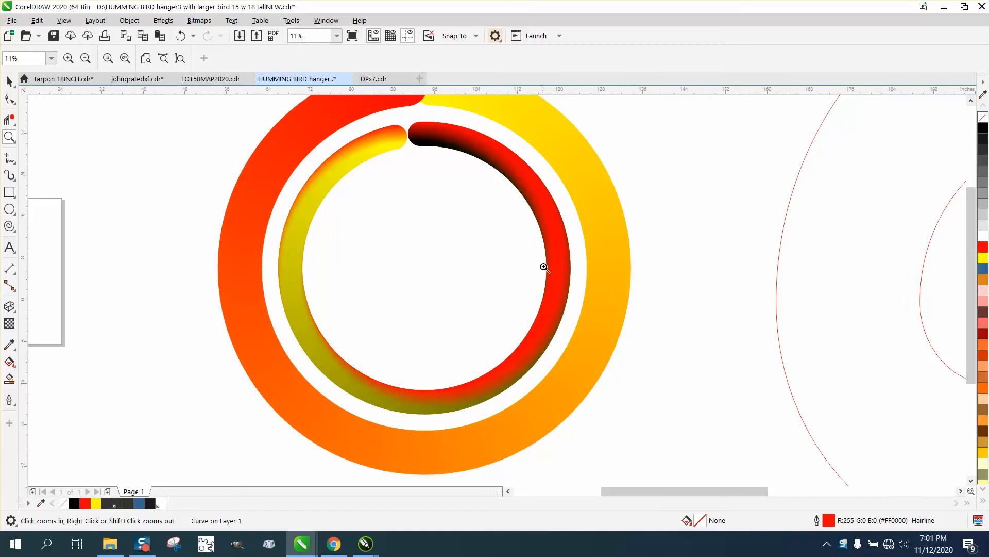
Draw a circle about 3.03 inches in diameter outside the large open circle and place a copy about 14 inches beside it
{"action": "scroll", "coordinate": [547, 223], "scroll_direction": "down", "scroll_amount": 2}
{"action": "scroll", "coordinate": [548, 236], "scroll_direction": "down", "scroll_amount": 2}
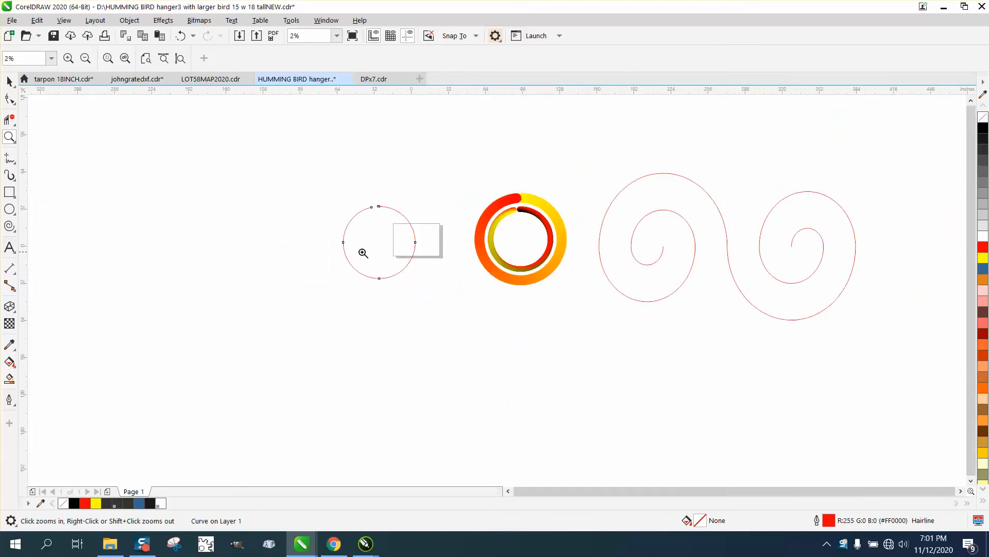
{"action": "left_click_drag", "start_coordinate": [335, 201], "coordinate": [473, 287]}
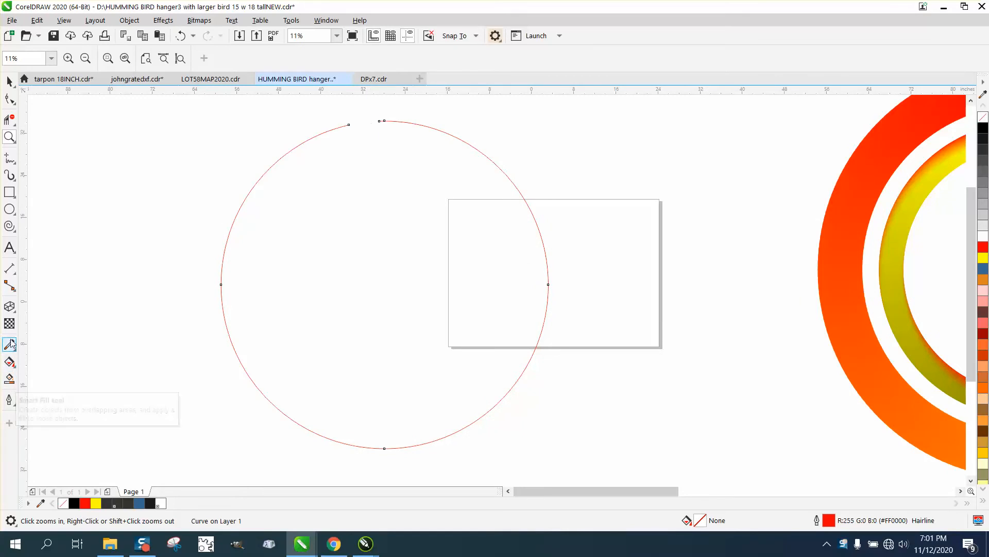
{"action": "left_click", "coordinate": [9, 209]}
{"action": "left_click_drag", "start_coordinate": [94, 229], "coordinate": [118, 253]}
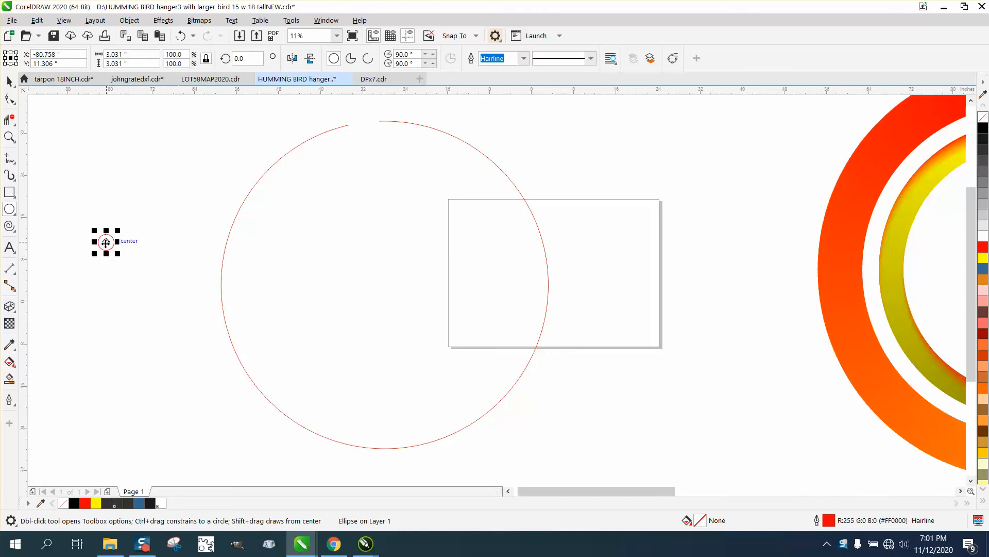
{"action": "left_click_drag", "start_coordinate": [105, 243], "coordinate": [180, 244]}
{"action": "key", "text": "space"}
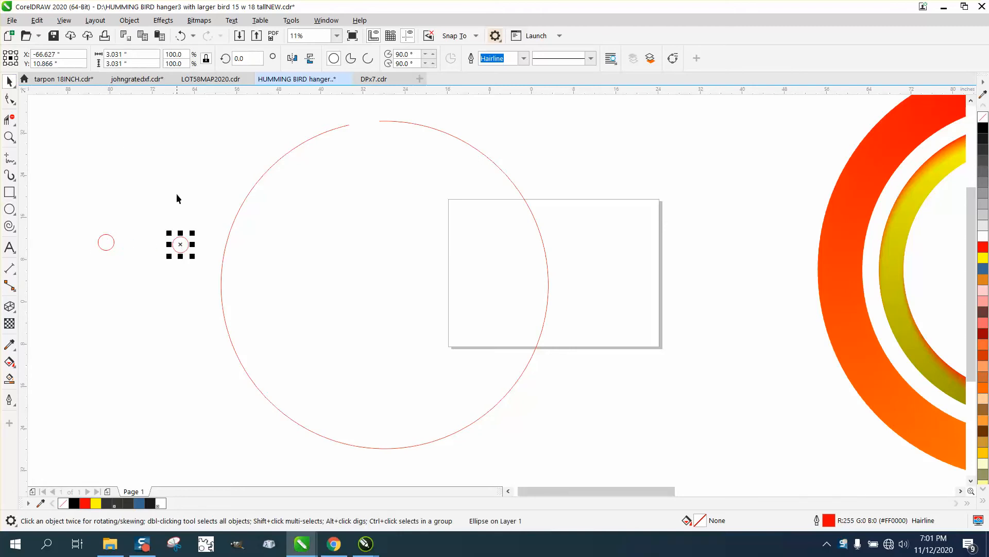
Fill the small circle nearer the large open circle yellow and the other one red, and remove both outlines
{"action": "left_click", "coordinate": [983, 257]}
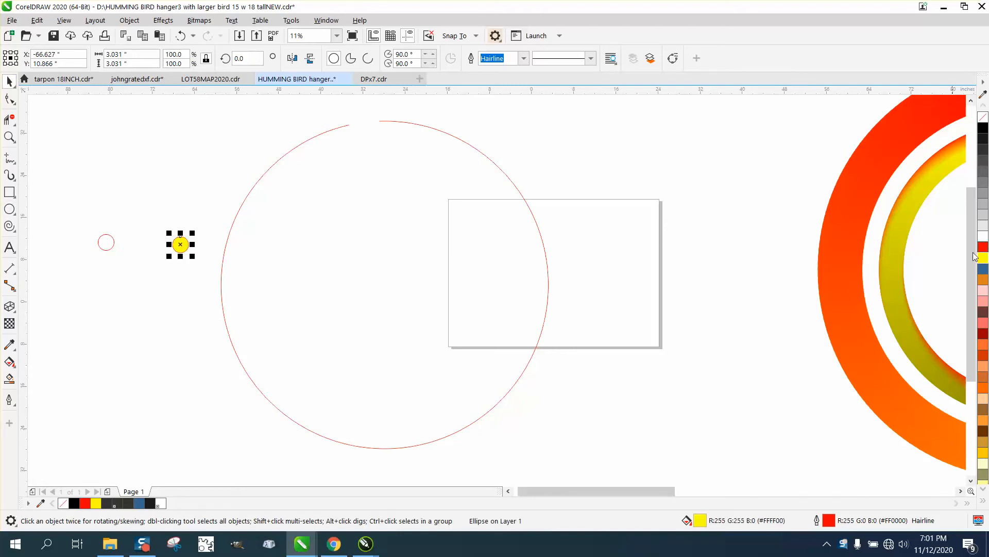
{"action": "left_click", "coordinate": [112, 245]}
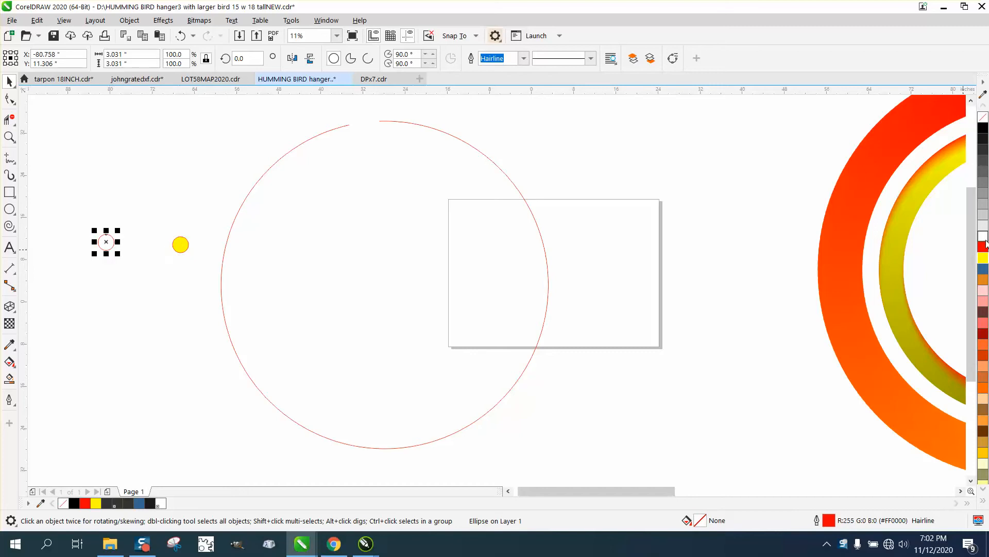
{"action": "left_click", "coordinate": [983, 247]}
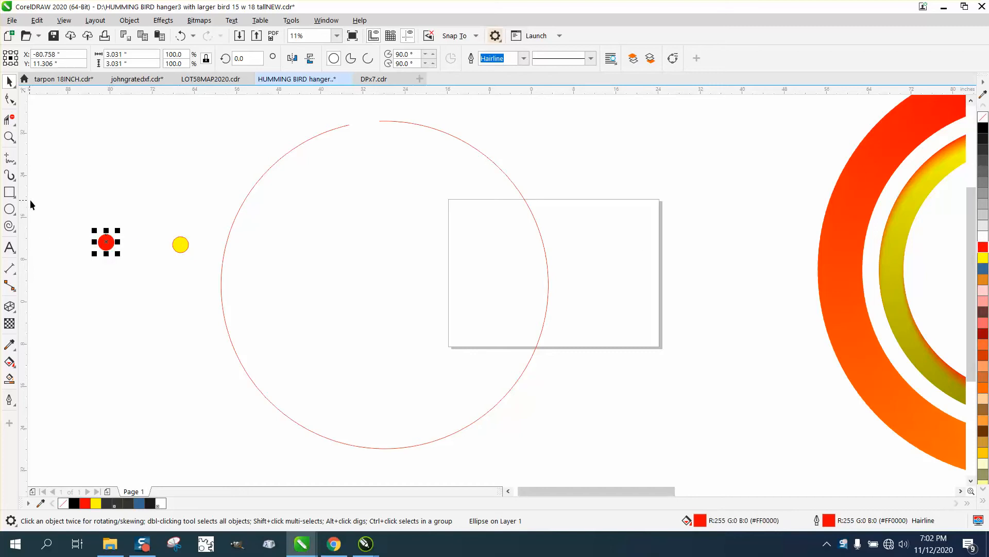
{"action": "left_click_drag", "start_coordinate": [38, 207], "coordinate": [195, 256]}
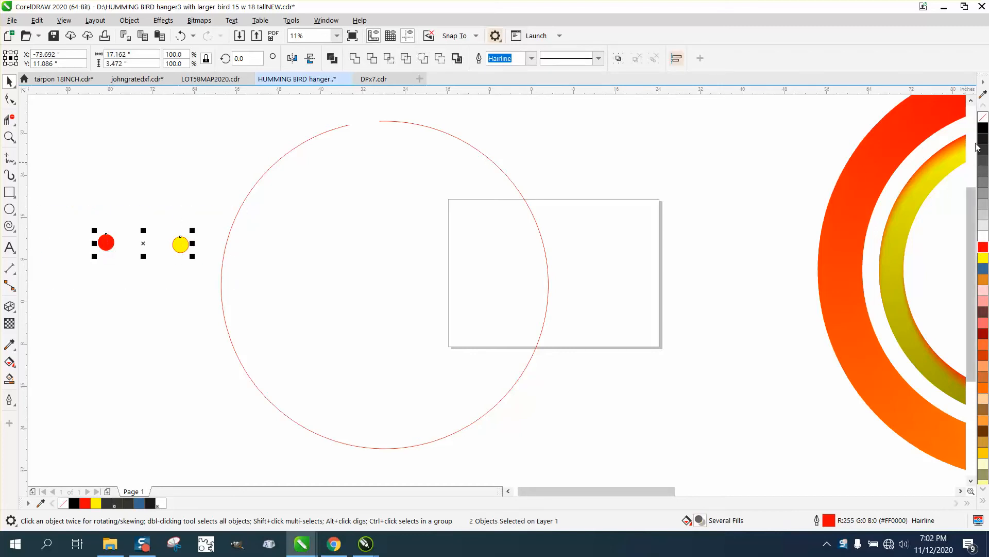
{"action": "right_click", "coordinate": [984, 118]}
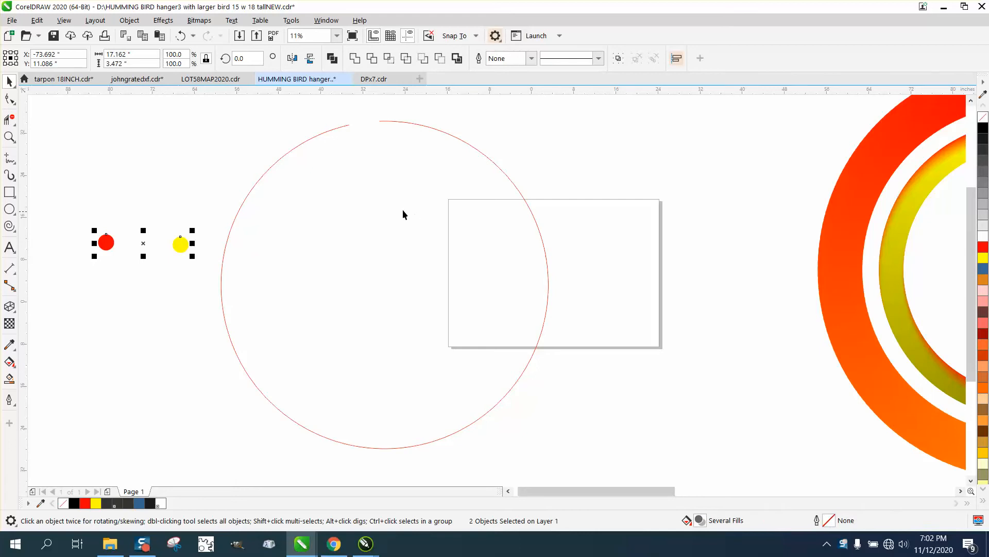
Blend the red and yellow circles with 999 steps
{"action": "left_click", "coordinate": [163, 21]}
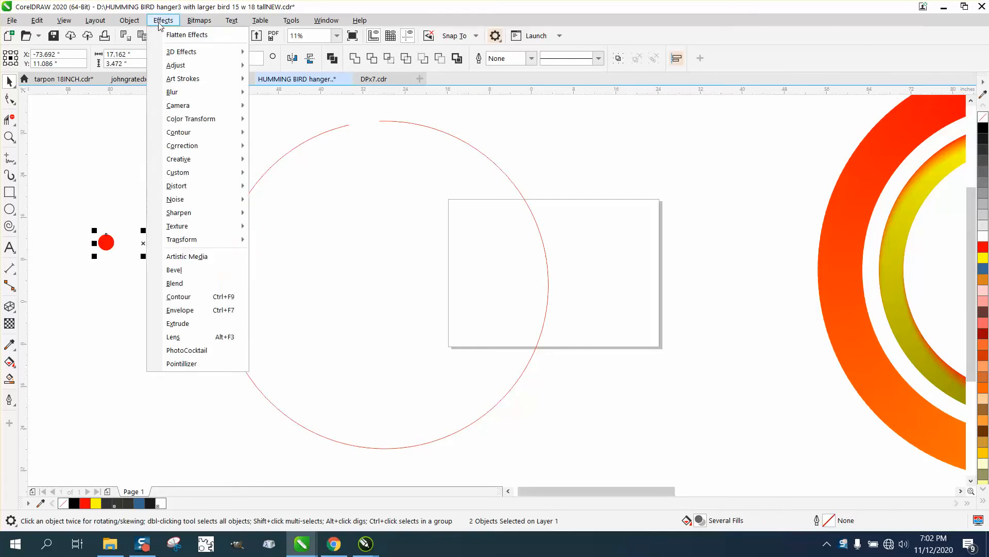
{"action": "left_click", "coordinate": [196, 284]}
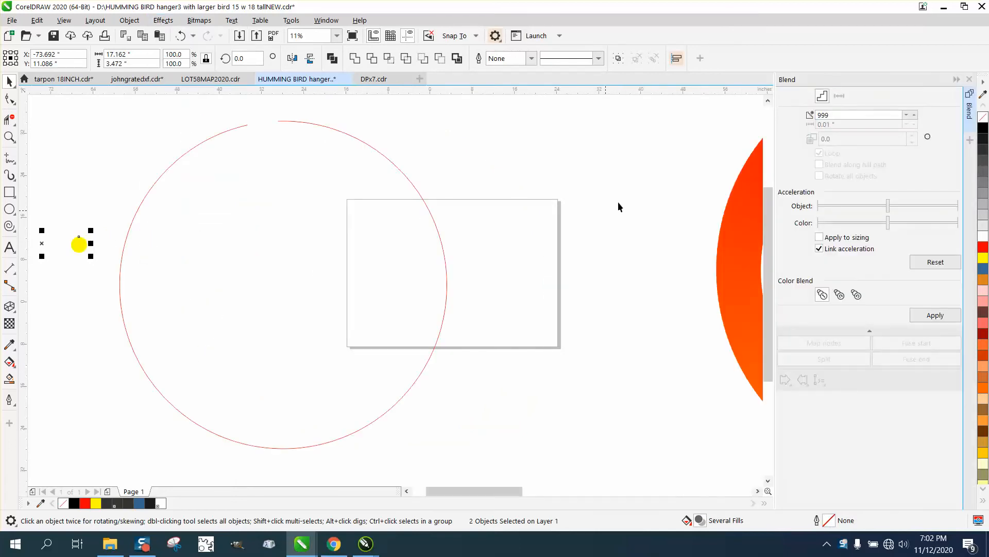
{"action": "left_click", "coordinate": [830, 114]}
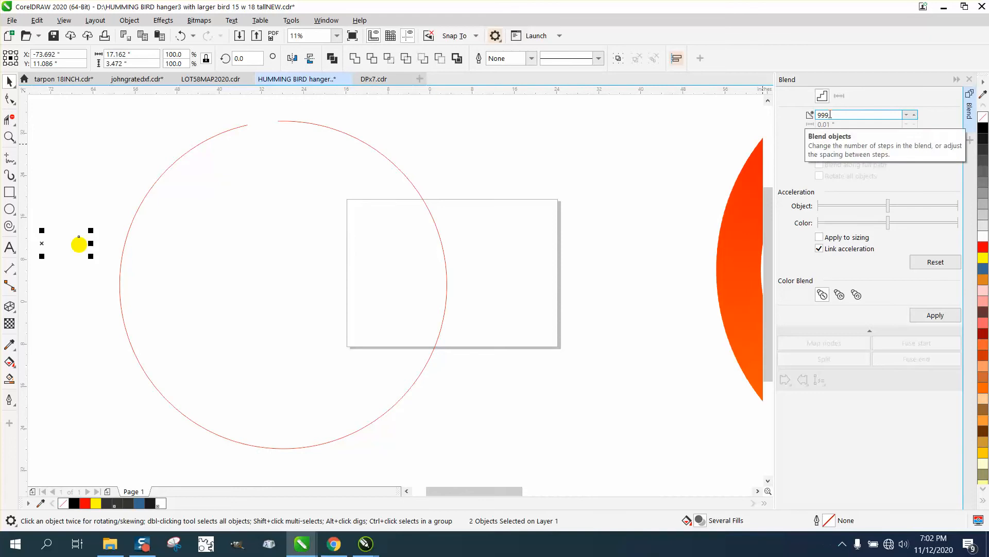
{"action": "left_click", "coordinate": [935, 315]}
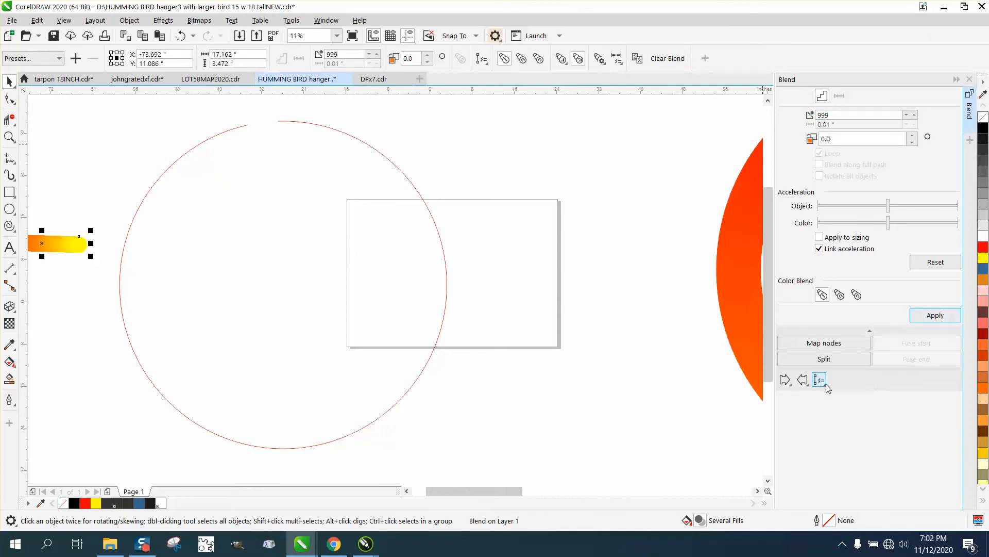
Assign the large open circle as the blend's new path and blend along the full path
{"action": "left_click", "coordinate": [827, 384]}
{"action": "left_click", "coordinate": [844, 393]}
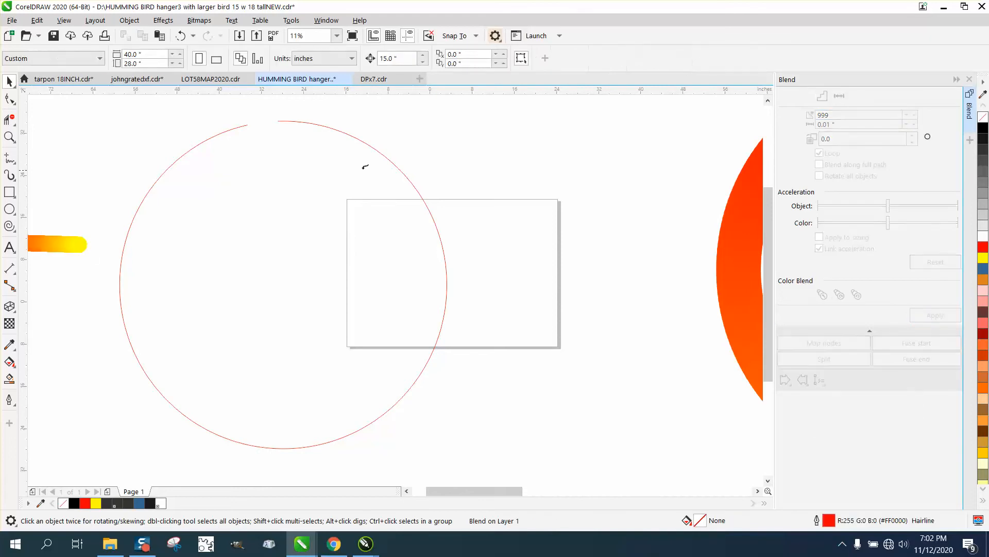
{"action": "left_click", "coordinate": [297, 122]}
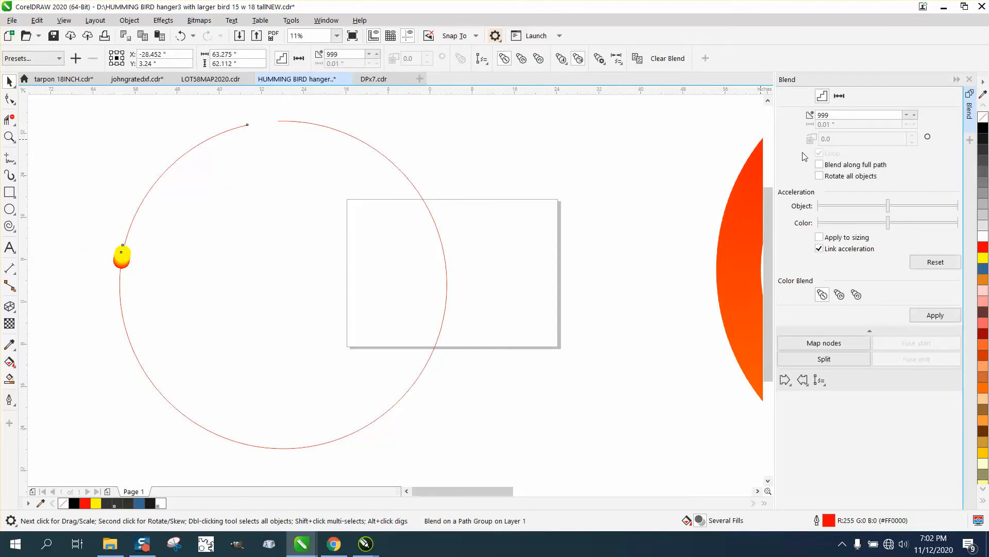
{"action": "left_click", "coordinate": [819, 165]}
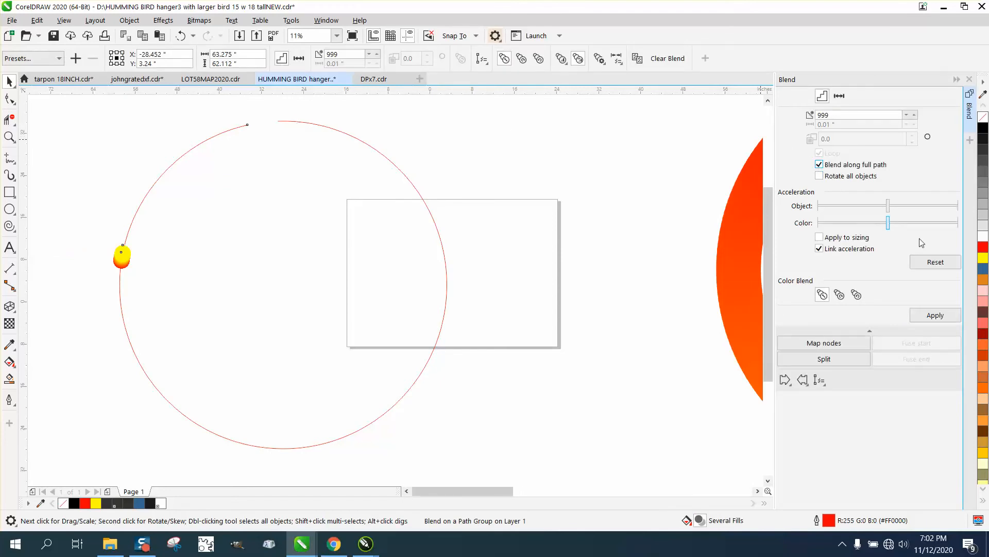
{"action": "left_click", "coordinate": [936, 314]}
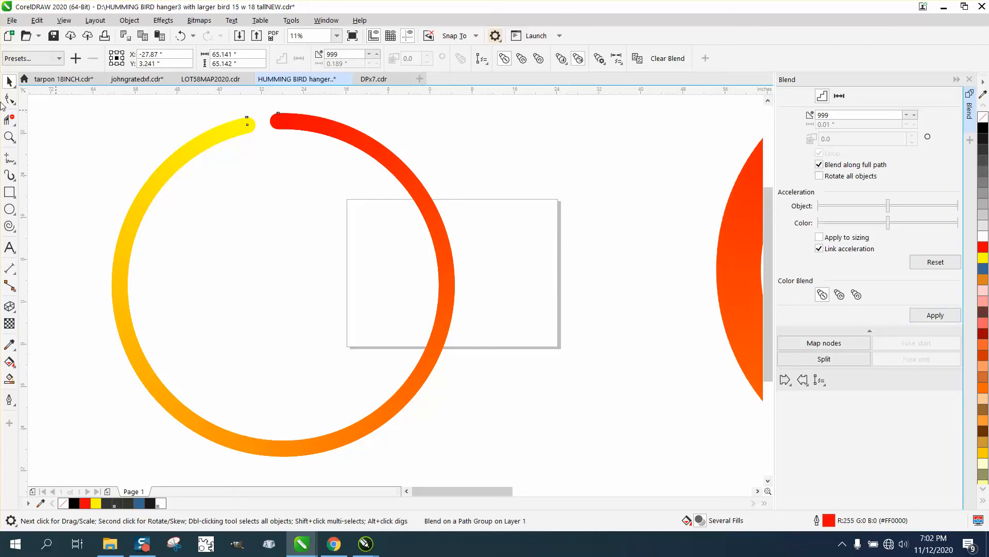
Try to select the blend's yellow end circle with the Shape tool at the ring's gap
{"action": "left_click", "coordinate": [9, 137]}
{"action": "left_click_drag", "start_coordinate": [205, 113], "coordinate": [375, 162]}
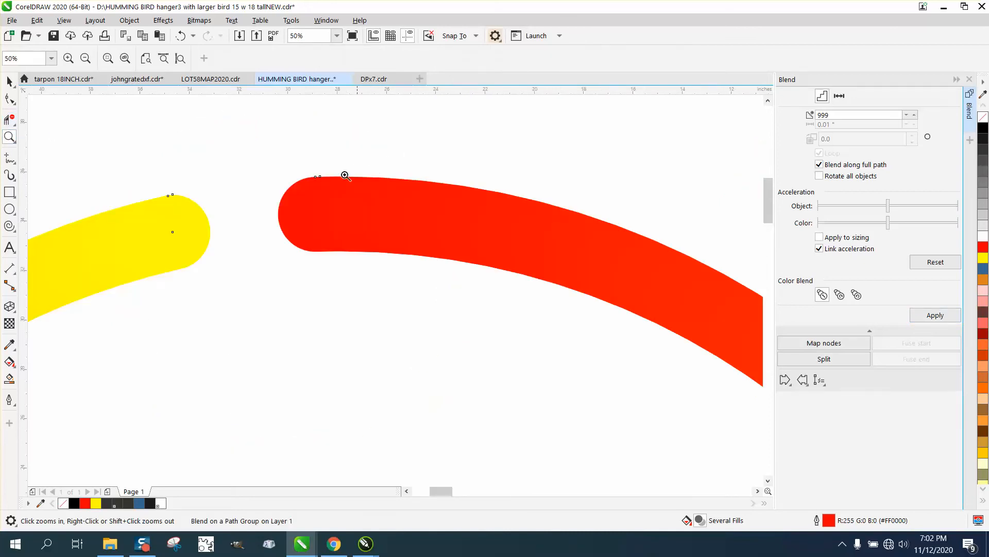
{"action": "left_click", "coordinate": [9, 98]}
{"action": "left_click", "coordinate": [188, 245]}
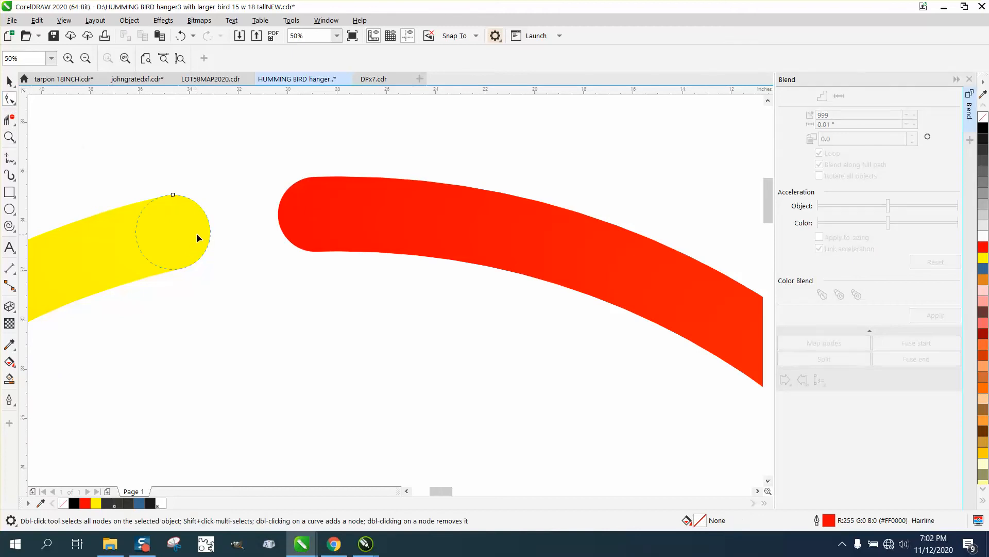
{"action": "left_click", "coordinate": [199, 232]}
{"action": "left_click", "coordinate": [238, 226]}
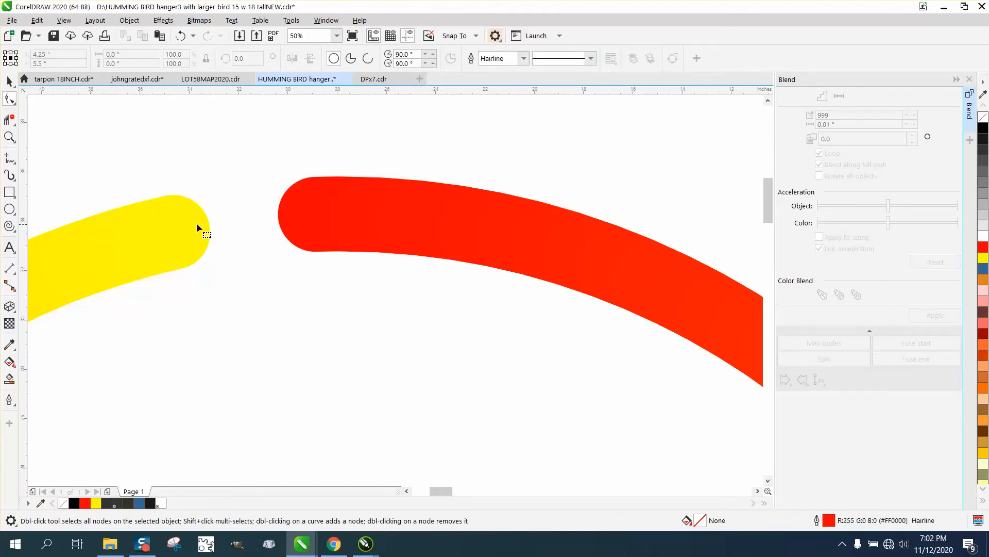
{"action": "scroll", "coordinate": [196, 227], "scroll_direction": "down", "scroll_amount": 8}
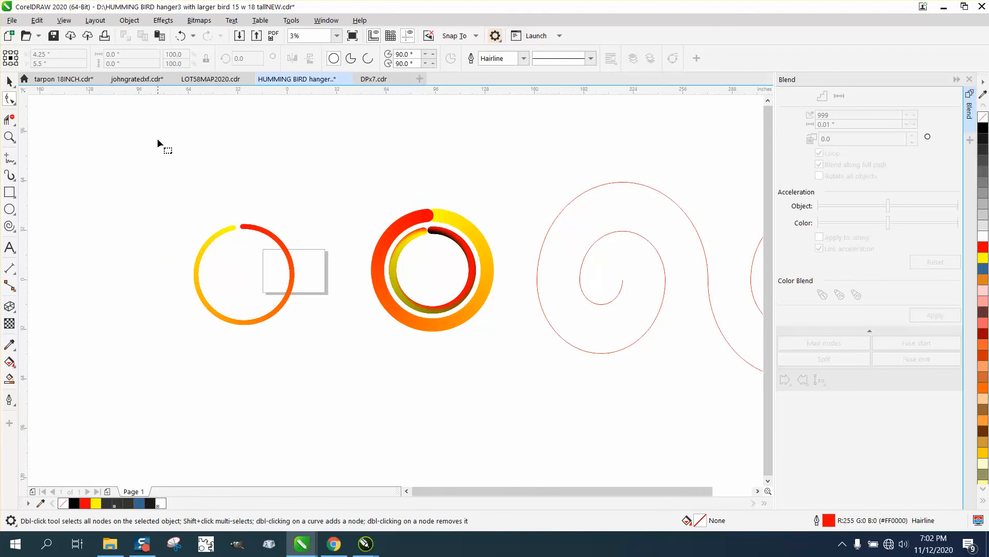
Undo the full-path blend and move the open circle's end node across the gap, almost onto the opposite end
{"action": "left_click", "coordinate": [181, 39]}
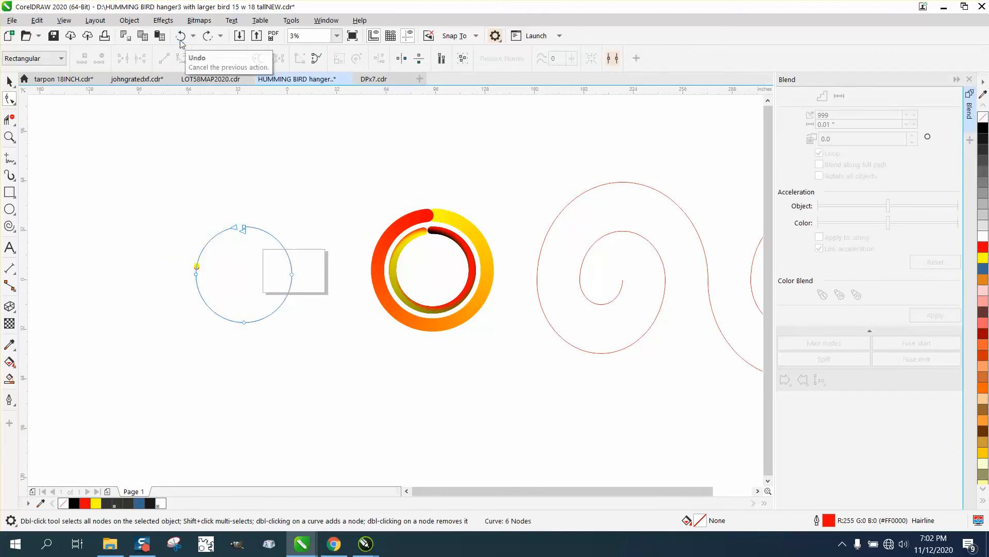
{"action": "left_click", "coordinate": [9, 136]}
{"action": "left_click_drag", "start_coordinate": [203, 219], "coordinate": [317, 271]}
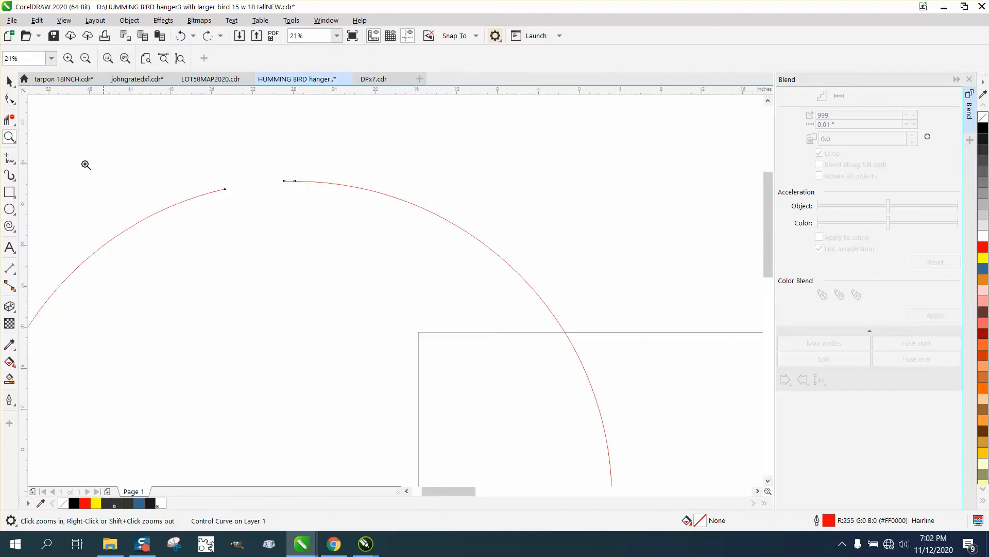
{"action": "left_click", "coordinate": [9, 98]}
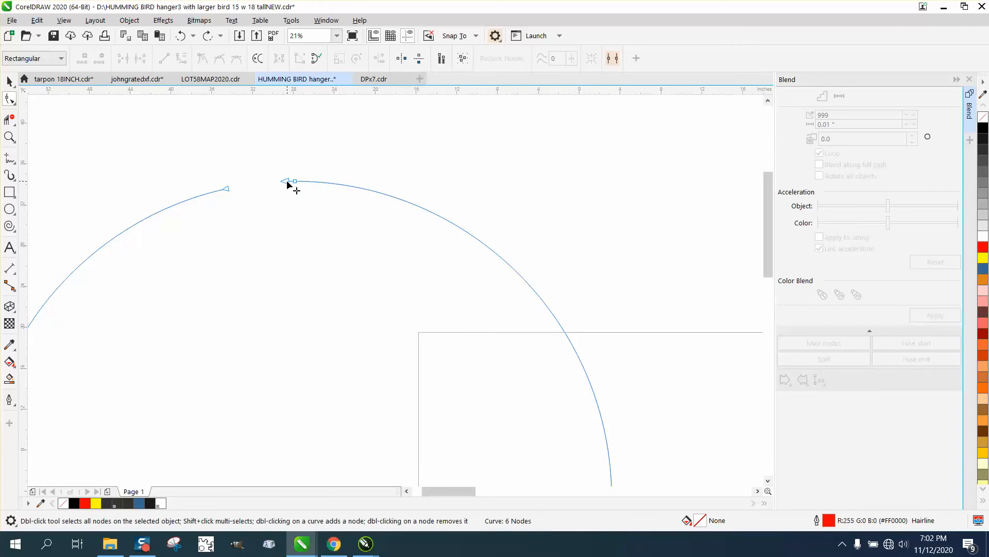
{"action": "left_click_drag", "start_coordinate": [287, 184], "coordinate": [233, 186]}
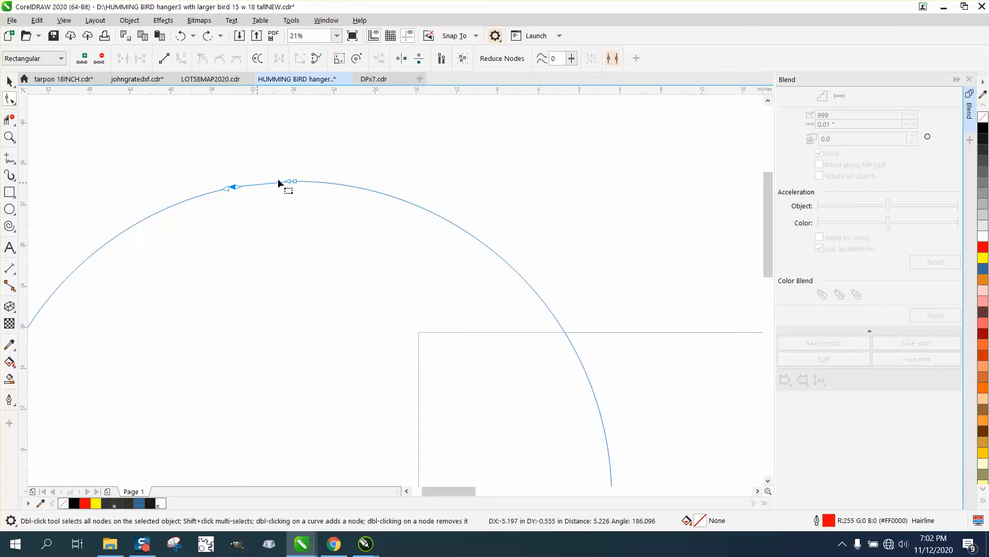
Try deleting the node at the crest of the open circle, and undo the deletion
{"action": "left_click", "coordinate": [296, 180]}
{"action": "key", "text": "Delete"}
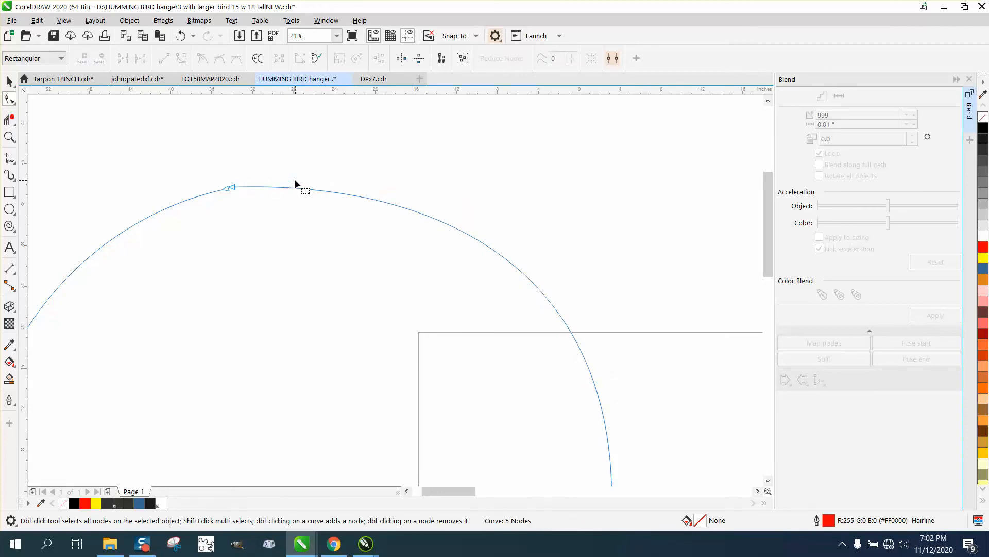
{"action": "left_click", "coordinate": [180, 36]}
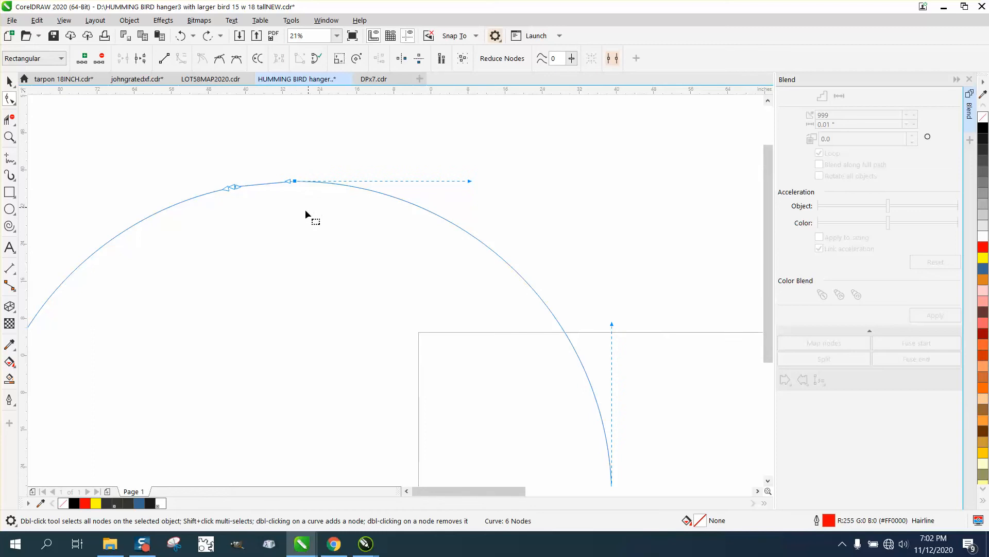
Undo the end node move and the blend's attachment to the circle path
{"action": "scroll", "coordinate": [305, 210], "scroll_direction": "down", "scroll_amount": 2}
{"action": "left_click", "coordinate": [9, 81]}
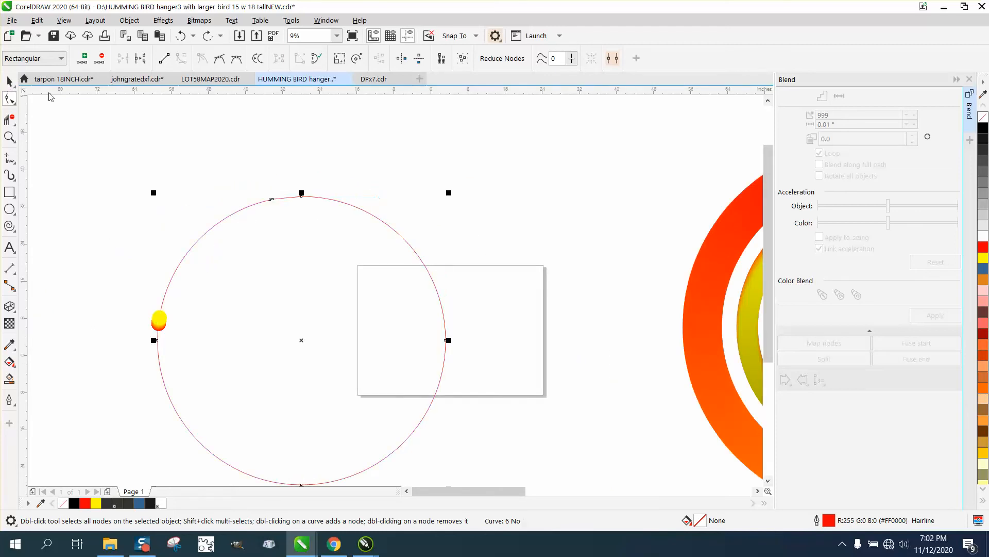
{"action": "left_click", "coordinate": [114, 192]}
{"action": "left_click", "coordinate": [159, 319]}
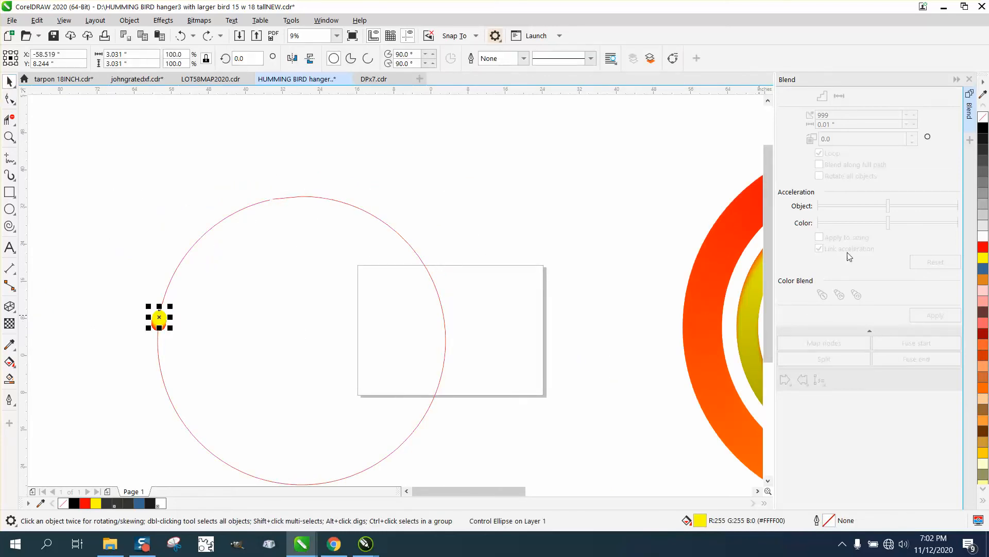
{"action": "left_click", "coordinate": [180, 37]}
{"action": "left_click", "coordinate": [181, 37]}
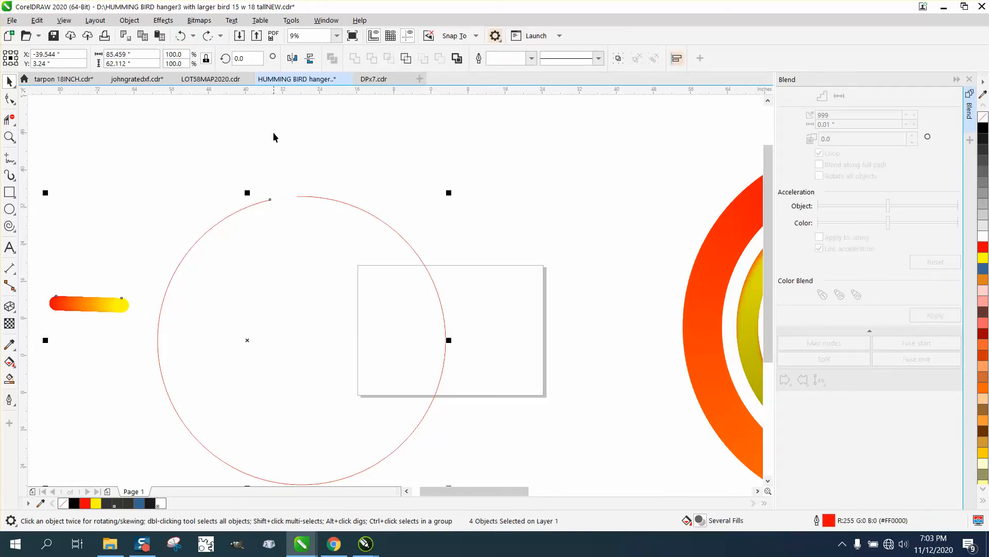
Move the end node of the large open circle toward its opposite end, leaving only a narrow gap
{"action": "left_click", "coordinate": [10, 98]}
{"action": "left_click", "coordinate": [294, 210]}
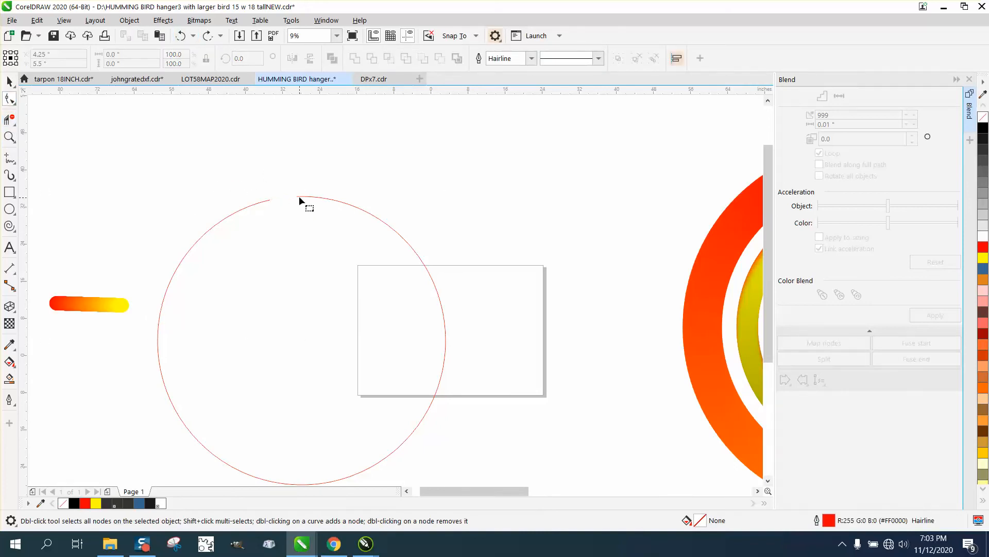
{"action": "left_click", "coordinate": [299, 198]}
{"action": "left_click", "coordinate": [297, 197]}
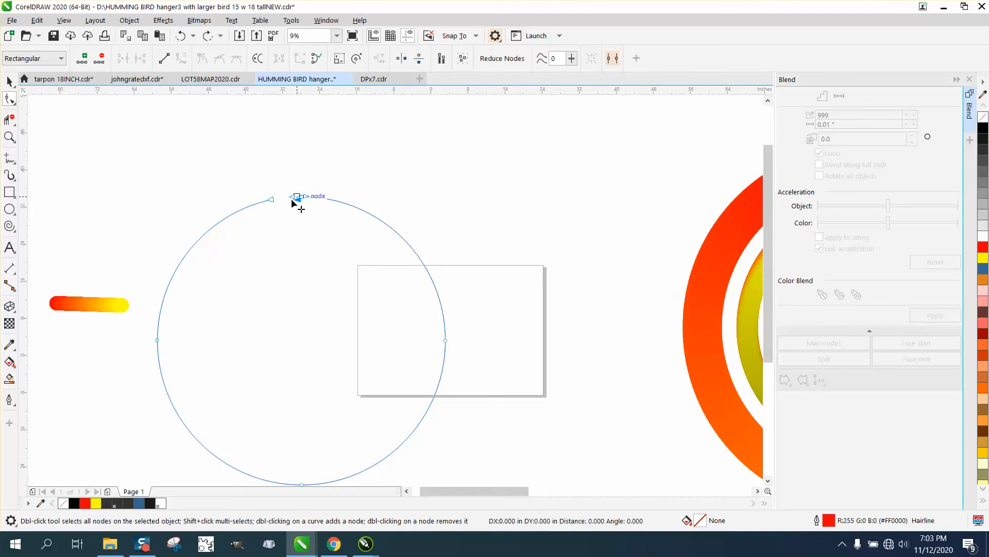
{"action": "left_click_drag", "start_coordinate": [292, 200], "coordinate": [279, 198]}
{"action": "left_click", "coordinate": [300, 172]}
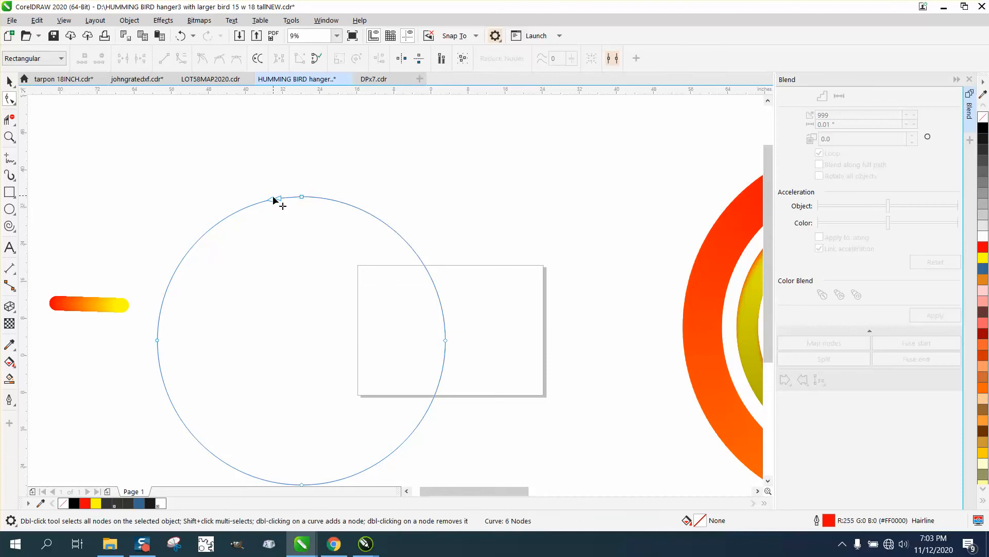
Attach the red-to-yellow blend to the large, nearly closed circle as its new path
{"action": "key", "text": "space"}
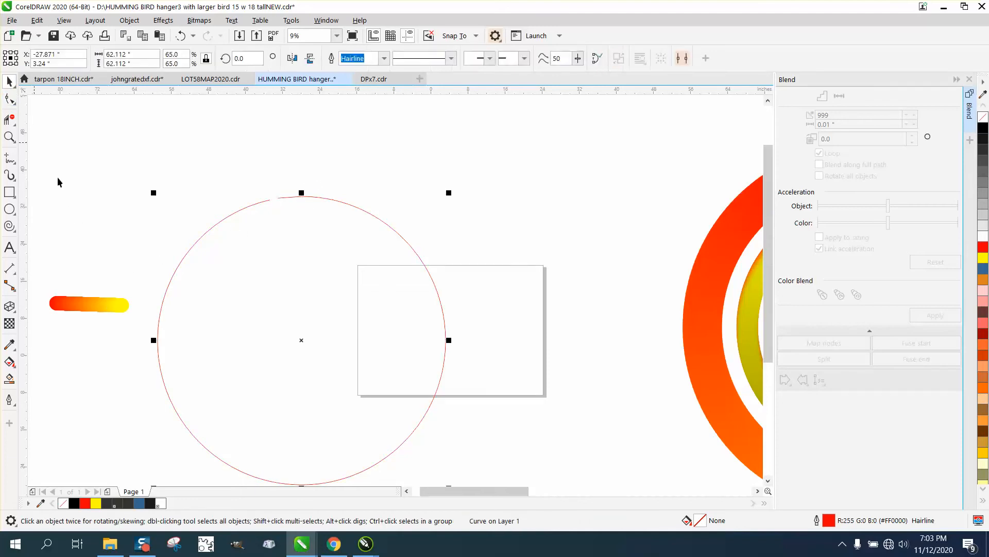
{"action": "left_click", "coordinate": [110, 309]}
{"action": "left_click", "coordinate": [819, 380]}
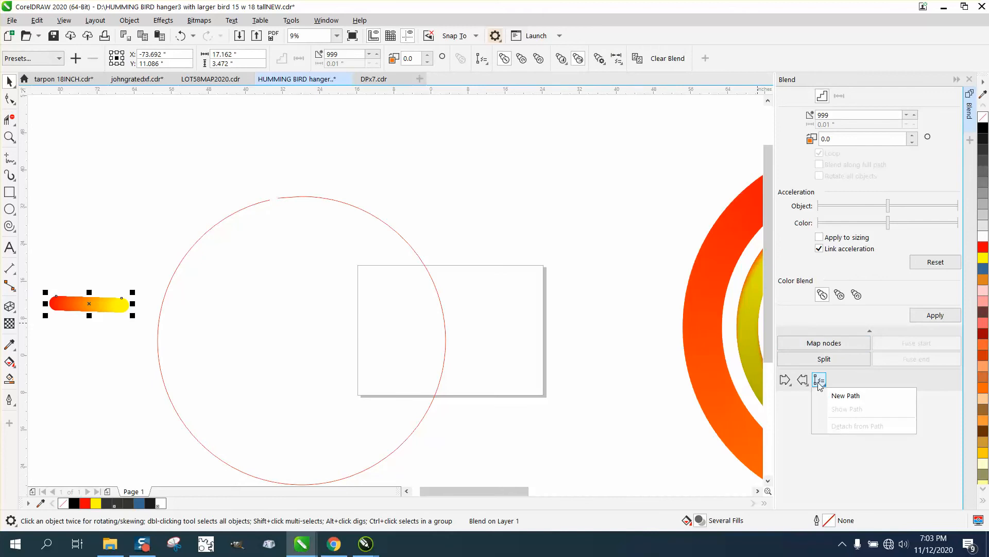
{"action": "left_click", "coordinate": [836, 393]}
{"action": "left_click", "coordinate": [372, 211]}
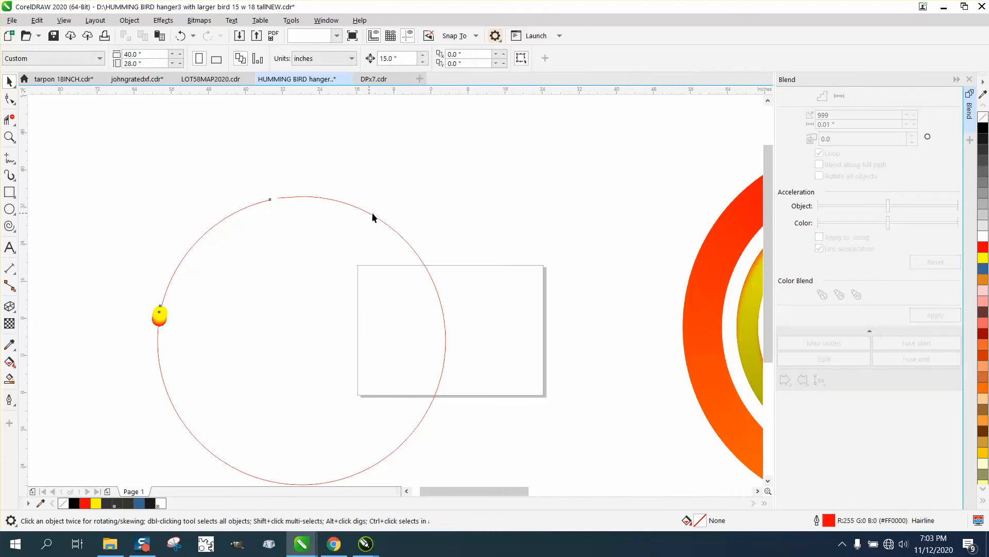
Spread the red-to-yellow blend along the full length of the nearly closed circle path
{"action": "left_click", "coordinate": [819, 164]}
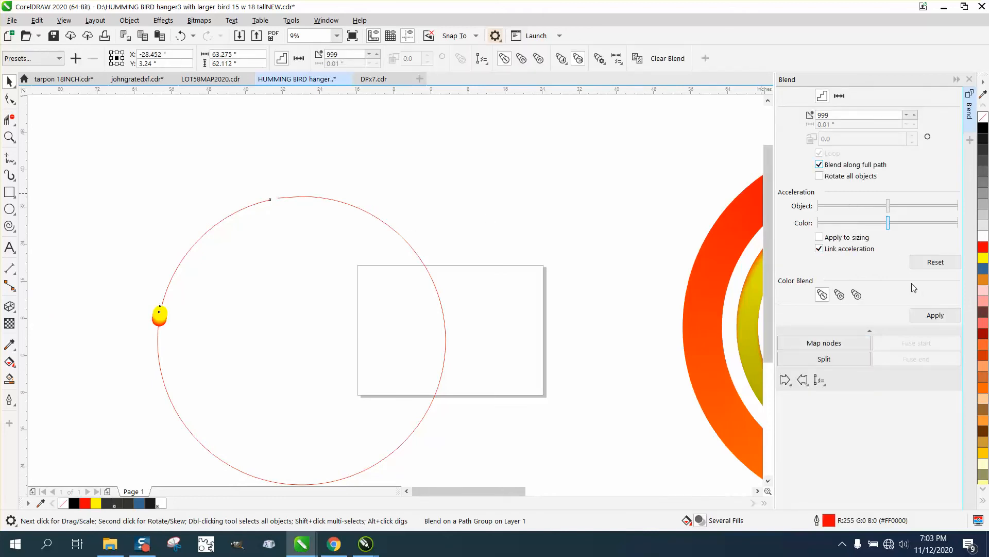
{"action": "left_click", "coordinate": [926, 316]}
Examine the blended ring up close and compare it with the thick double ring and the double-spiral curve beside it
{"action": "left_click", "coordinate": [9, 137]}
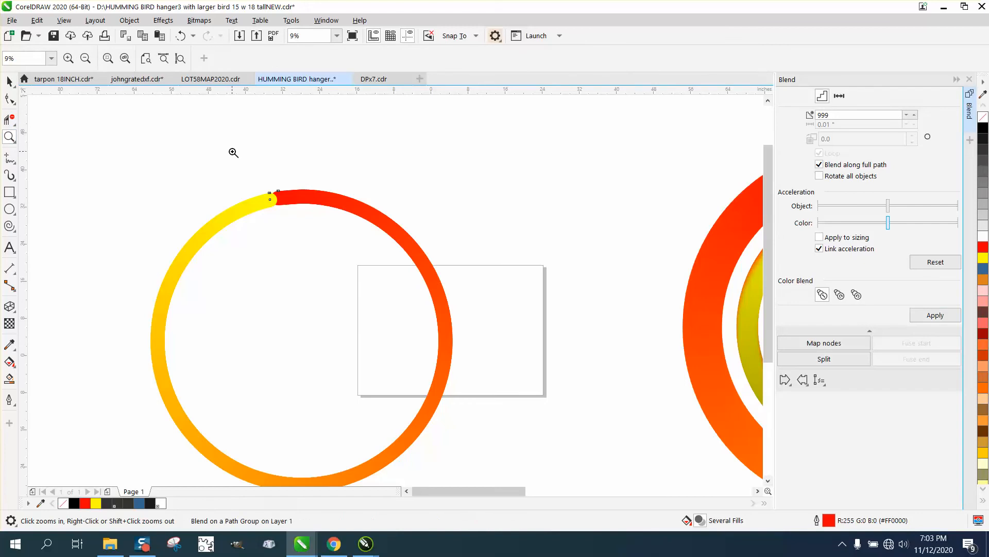
{"action": "left_click_drag", "start_coordinate": [233, 153], "coordinate": [355, 239]}
{"action": "scroll", "coordinate": [278, 192], "scroll_direction": "down", "scroll_amount": 5}
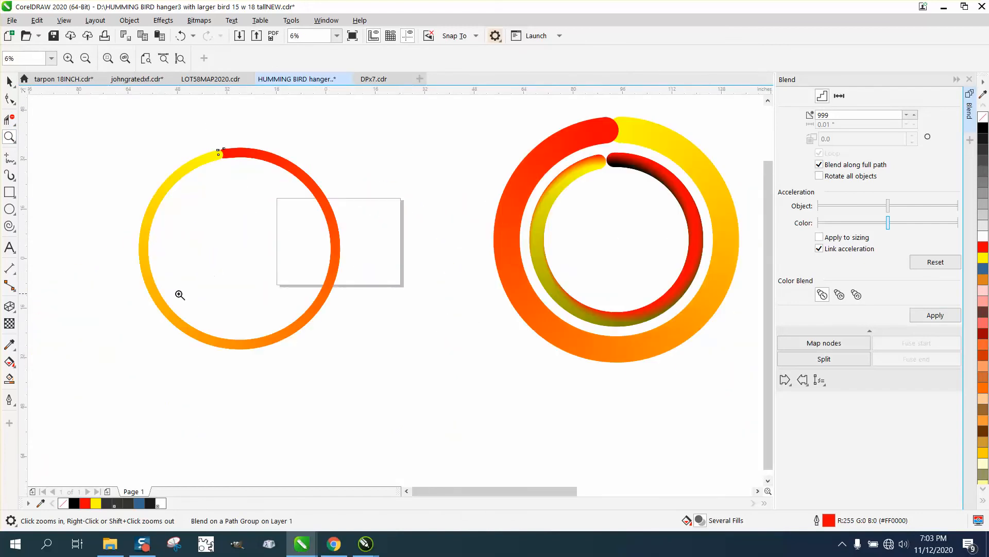
{"action": "left_click_drag", "start_coordinate": [351, 375], "coordinate": [353, 373]}
{"action": "scroll", "coordinate": [203, 316], "scroll_direction": "down", "scroll_amount": 6}
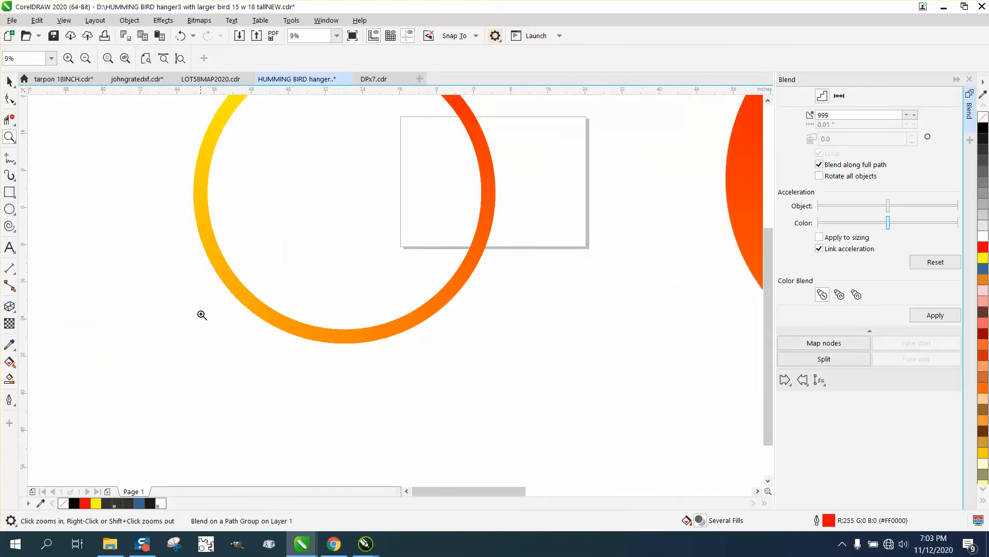
{"action": "left_click_drag", "start_coordinate": [330, 244], "coordinate": [423, 295]}
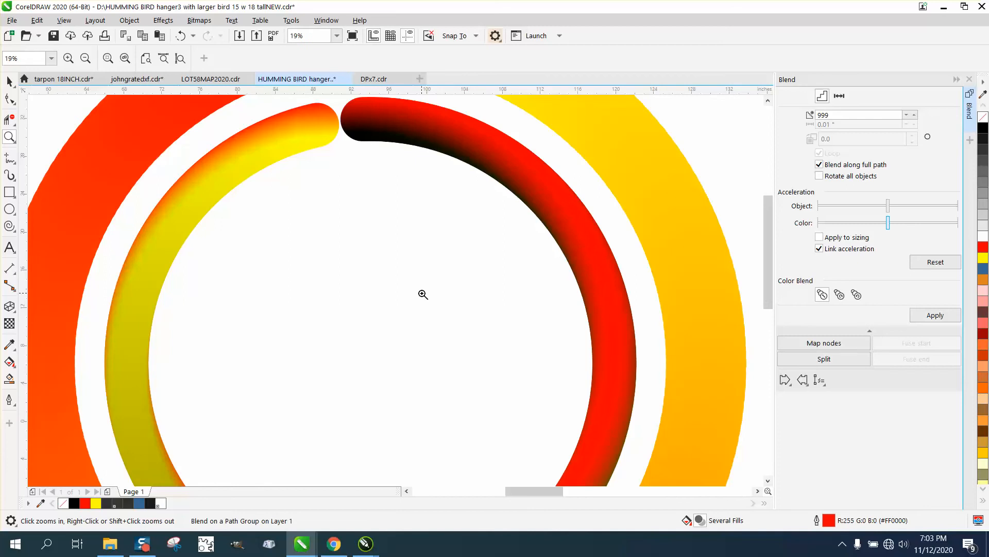
{"action": "right_click", "coordinate": [209, 176]}
{"action": "right_click", "coordinate": [356, 221]}
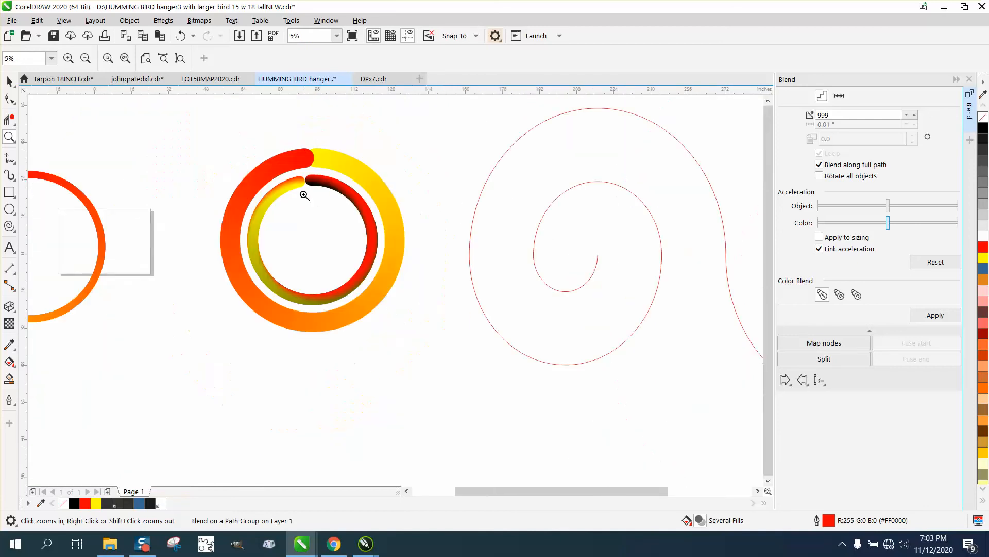
{"action": "right_click", "coordinate": [525, 283]}
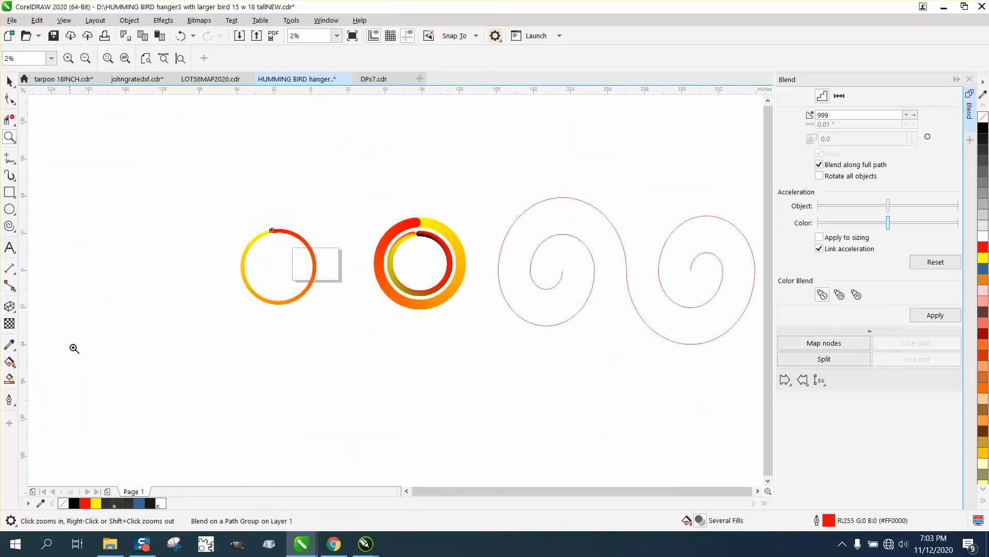
Draw a small circle about 14.67 inches in diameter below the thin gradient ring and fill it with red
{"action": "left_click", "coordinate": [9, 209]}
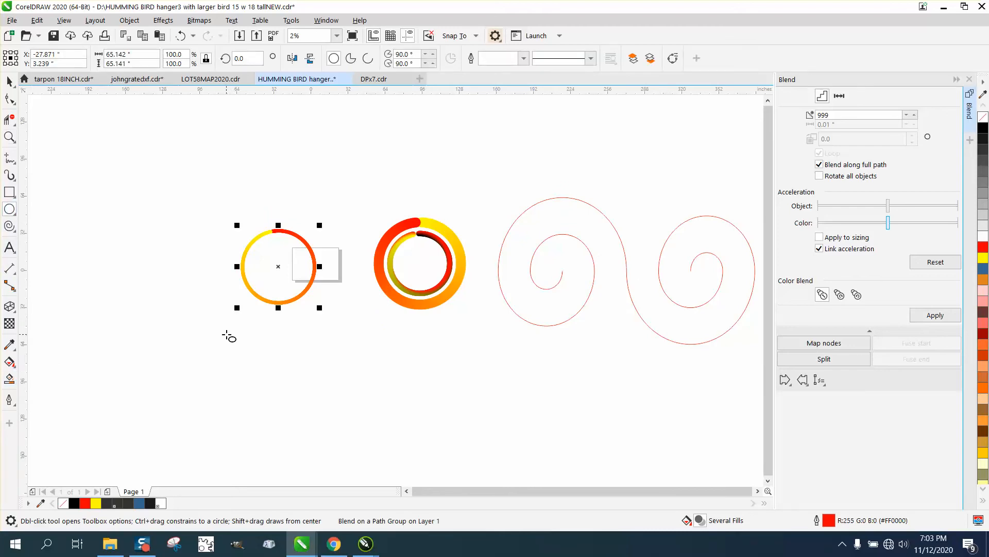
{"action": "left_click_drag", "start_coordinate": [227, 335], "coordinate": [210, 350]}
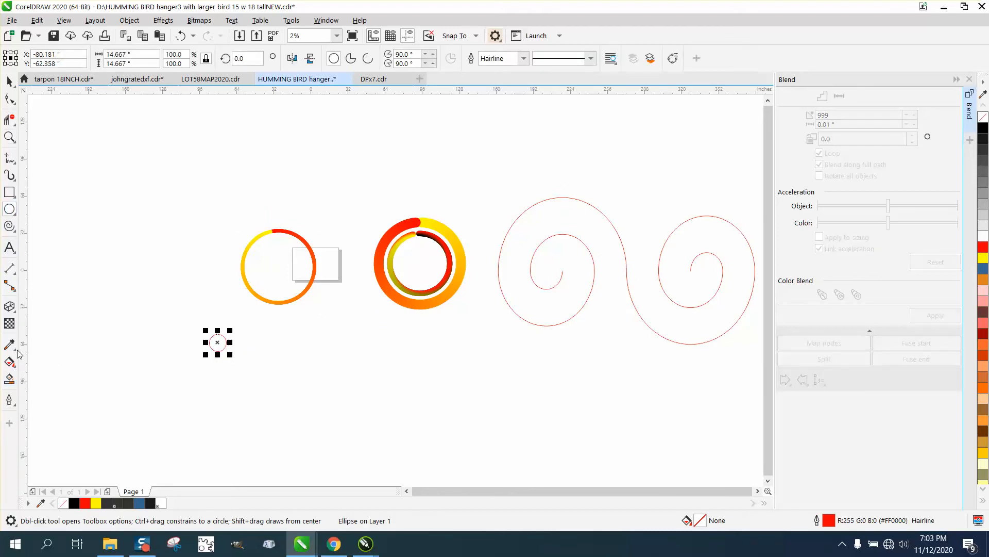
{"action": "left_click", "coordinate": [984, 250]}
Apply a linear fountain fill to the small circle, running downward from red at its crest to yellow just below its centre
{"action": "left_click", "coordinate": [13, 366]}
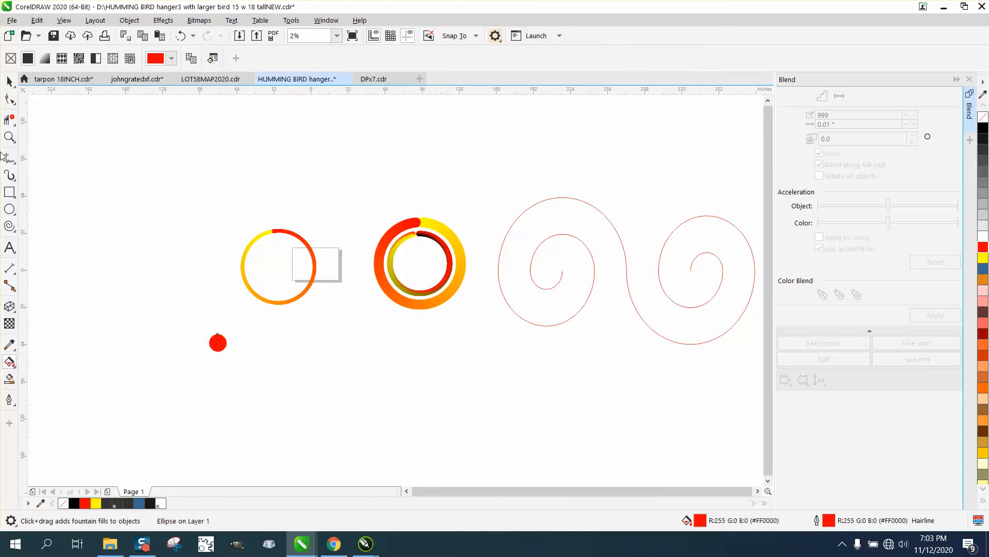
{"action": "left_click", "coordinate": [9, 137]}
{"action": "left_click_drag", "start_coordinate": [187, 320], "coordinate": [284, 368]}
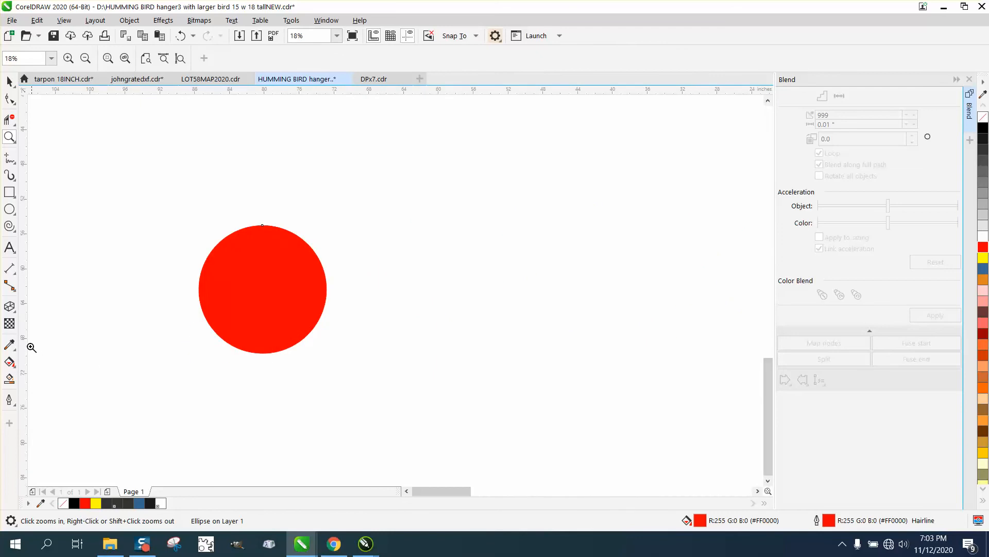
{"action": "left_click", "coordinate": [10, 361]}
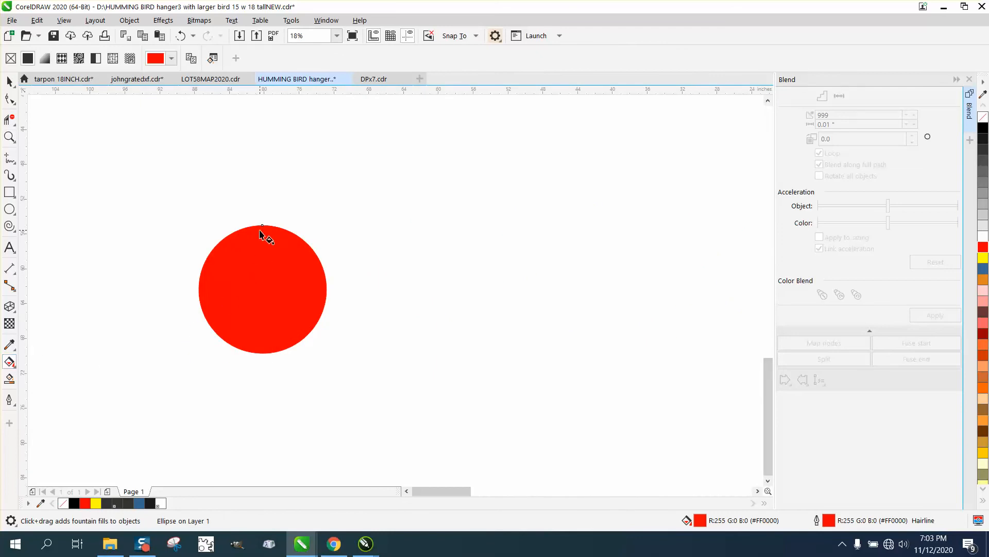
{"action": "left_click_drag", "start_coordinate": [262, 226], "coordinate": [262, 308]}
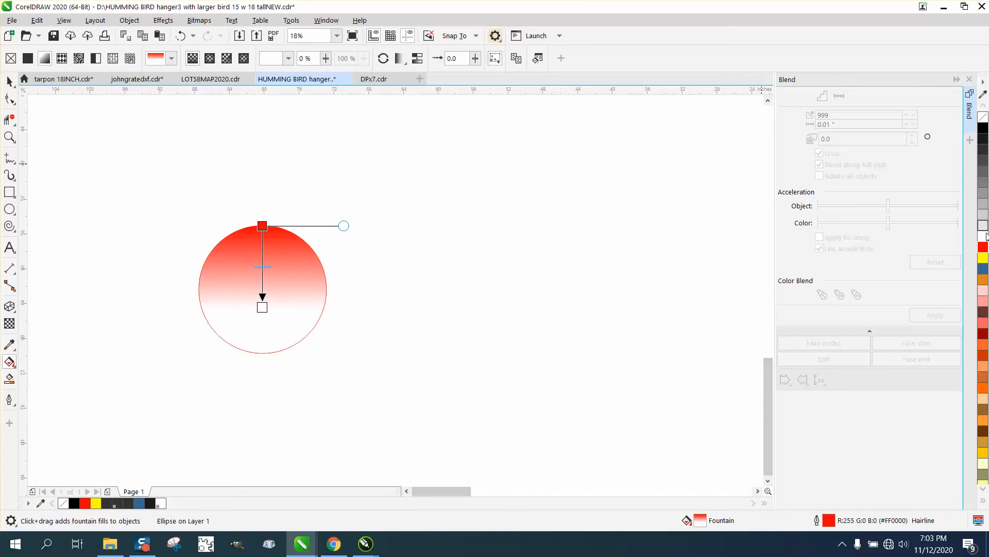
{"action": "left_click", "coordinate": [983, 261]}
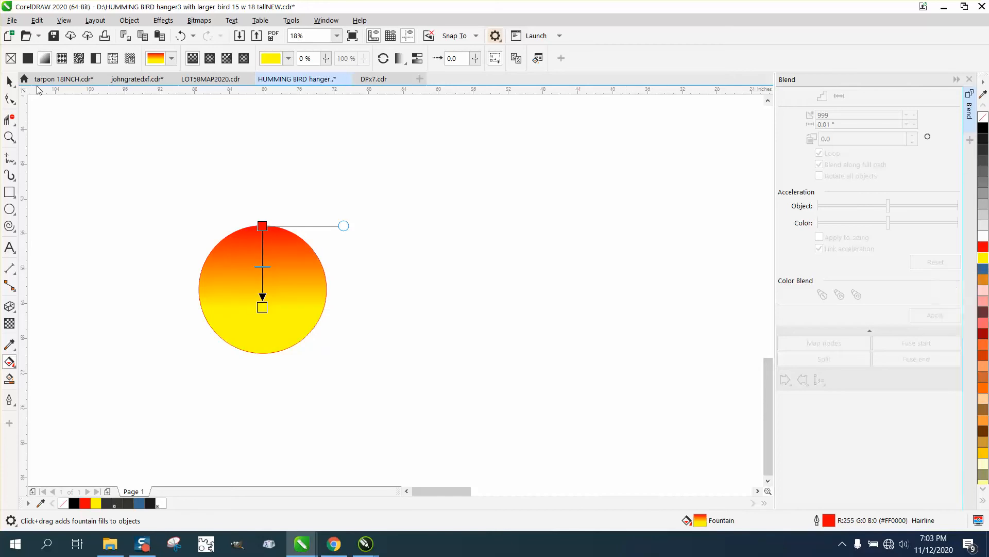
Place a copy of the red-to-yellow circle about 35 inches to the right of the original
{"action": "left_click", "coordinate": [10, 81]}
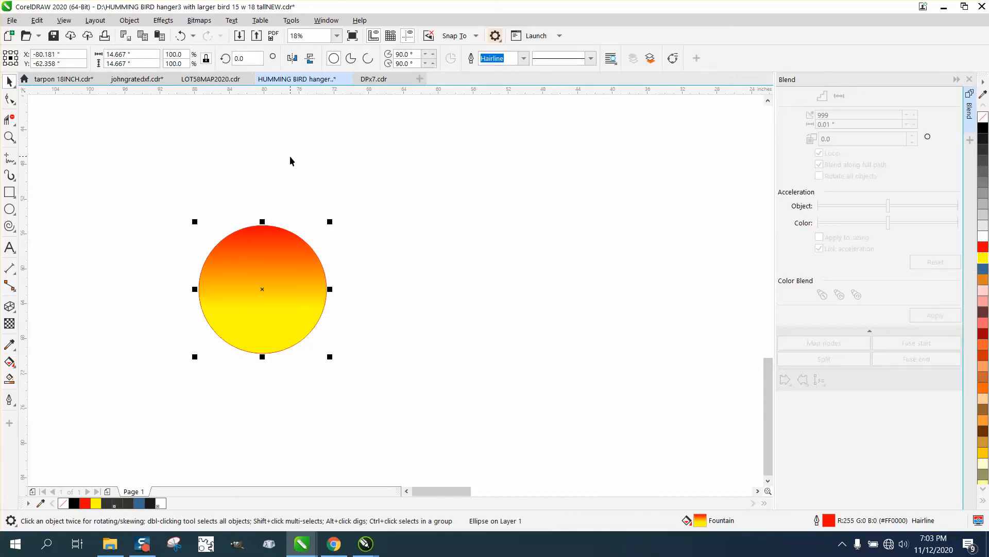
{"action": "left_click_drag", "start_coordinate": [262, 288], "coordinate": [565, 291]}
{"action": "right_click", "coordinate": [564, 291]}
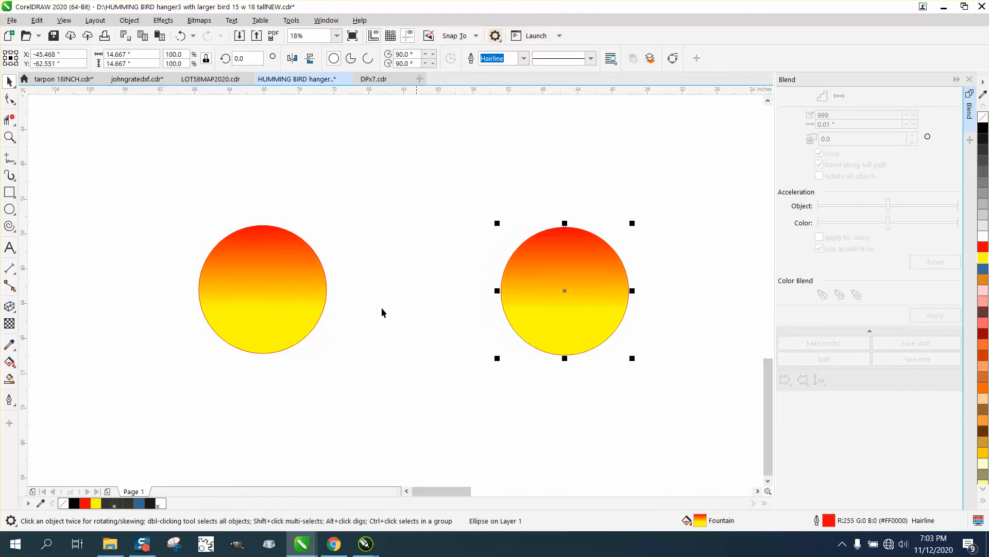
Try amber and pink as the end colour of the copied circle's fountain fill, and settle on blue
{"action": "left_click", "coordinate": [9, 362]}
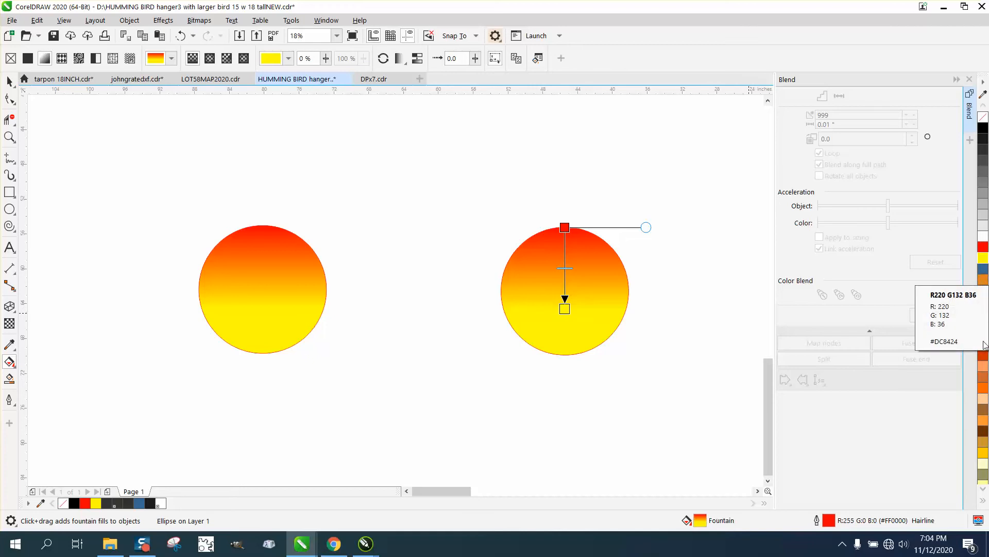
{"action": "left_click", "coordinate": [984, 448]}
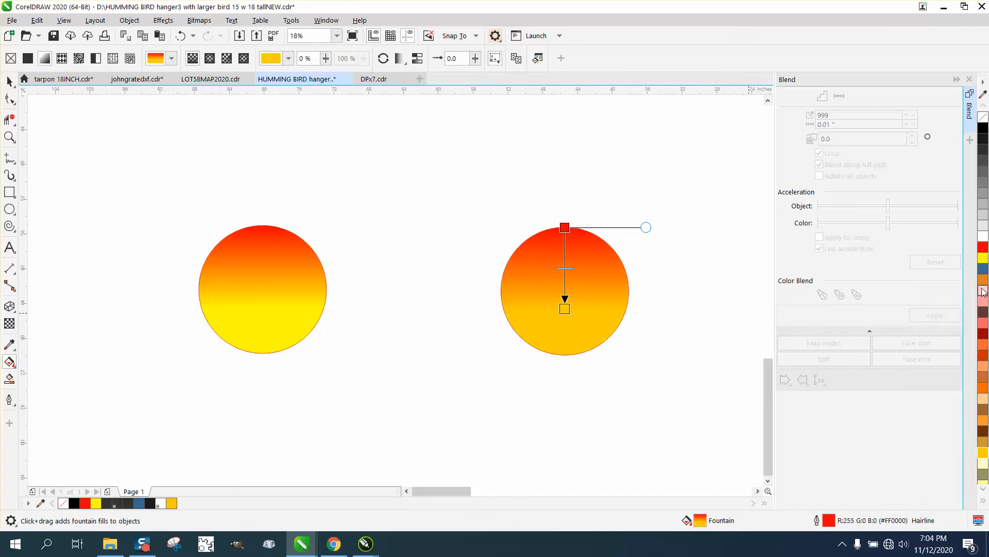
{"action": "left_click", "coordinate": [983, 304]}
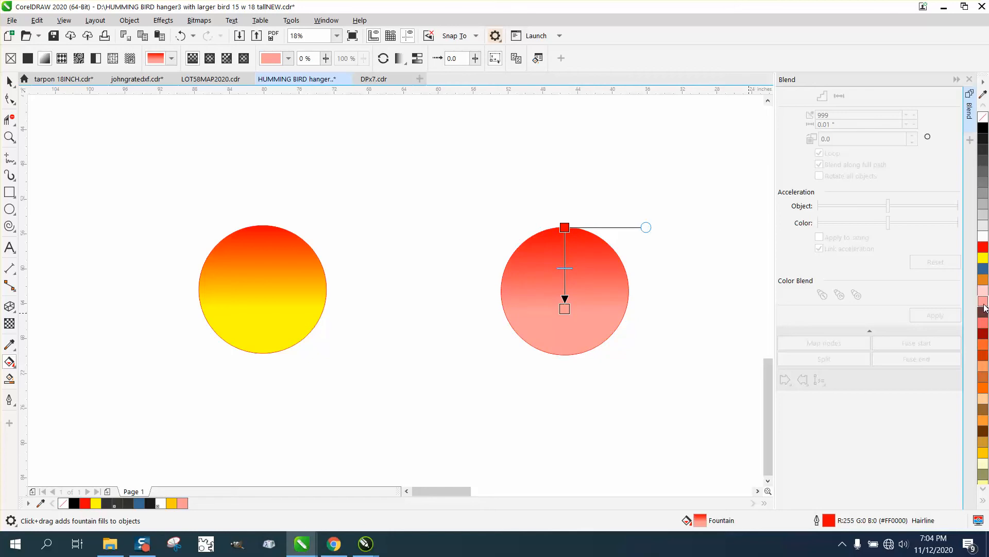
{"action": "left_click", "coordinate": [983, 268]}
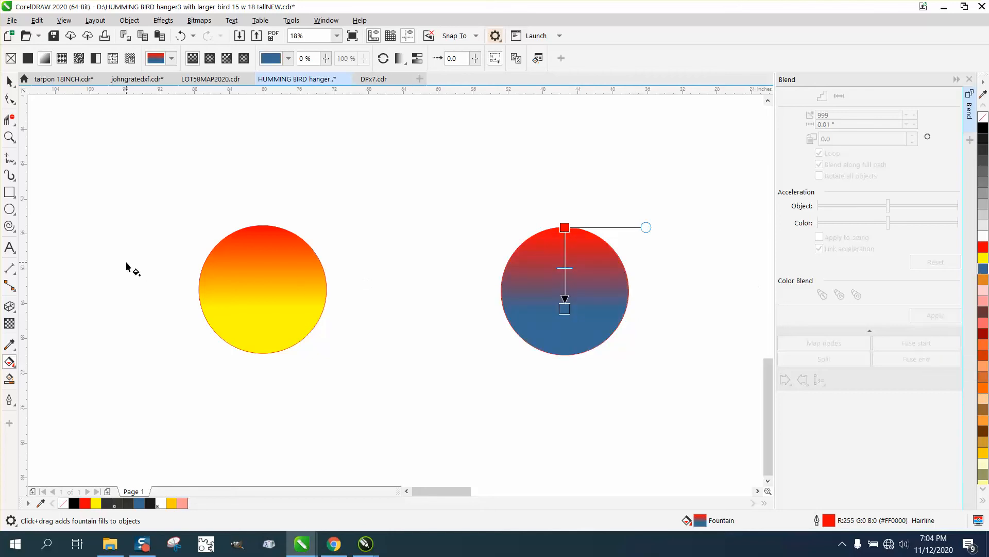
Move the double-spiral curve to the left of the thin gradient ring
{"action": "left_click", "coordinate": [9, 81]}
{"action": "scroll", "coordinate": [143, 197], "scroll_direction": "down", "scroll_amount": 1}
{"action": "scroll", "coordinate": [374, 224], "scroll_direction": "down", "scroll_amount": 1}
{"action": "scroll", "coordinate": [530, 230], "scroll_direction": "down", "scroll_amount": 1}
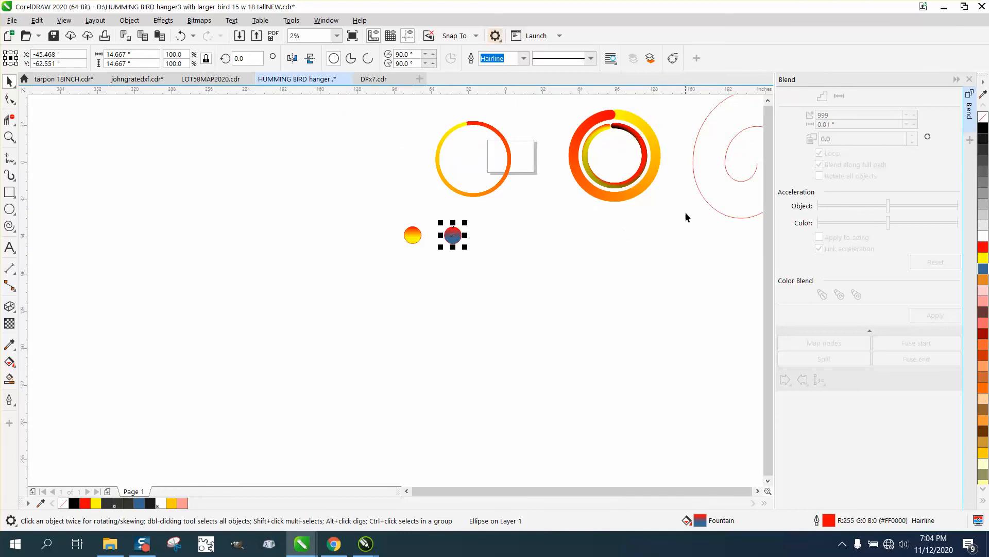
{"action": "left_click_drag", "start_coordinate": [709, 202], "coordinate": [160, 239]}
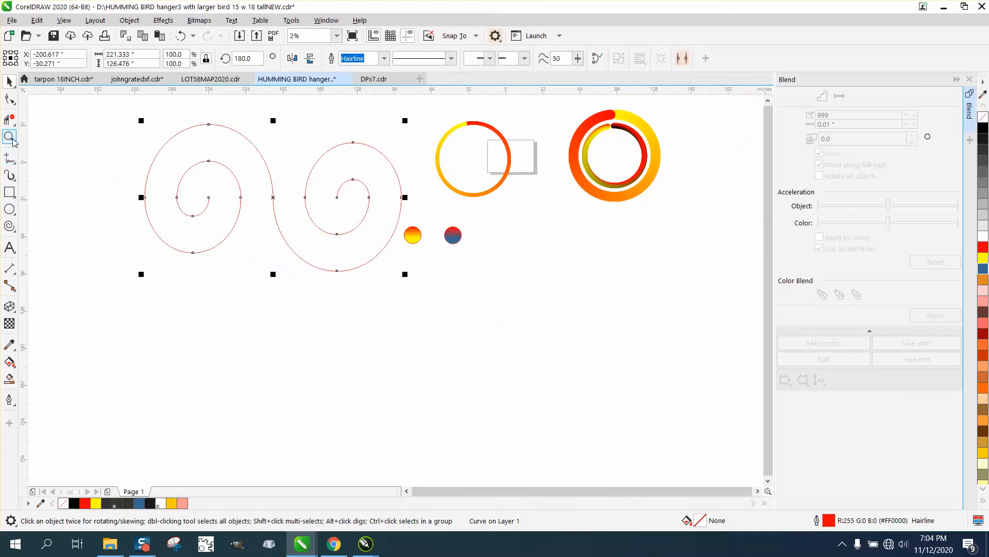
Remove the outlines from the red-yellow and red-blue circles together
{"action": "left_click", "coordinate": [9, 137]}
{"action": "left_click_drag", "start_coordinate": [379, 195], "coordinate": [596, 289]}
{"action": "left_click", "coordinate": [10, 83]}
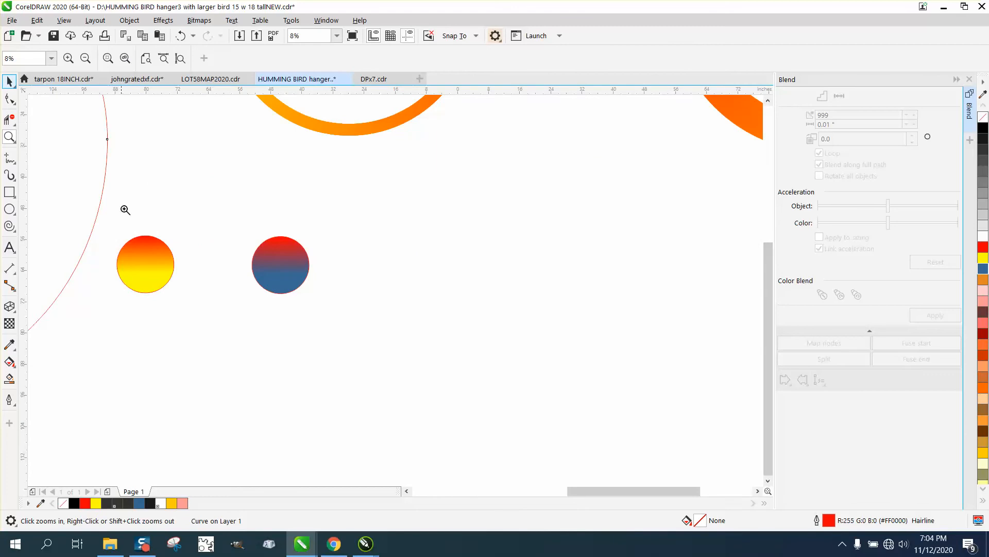
{"action": "left_click", "coordinate": [43, 82]}
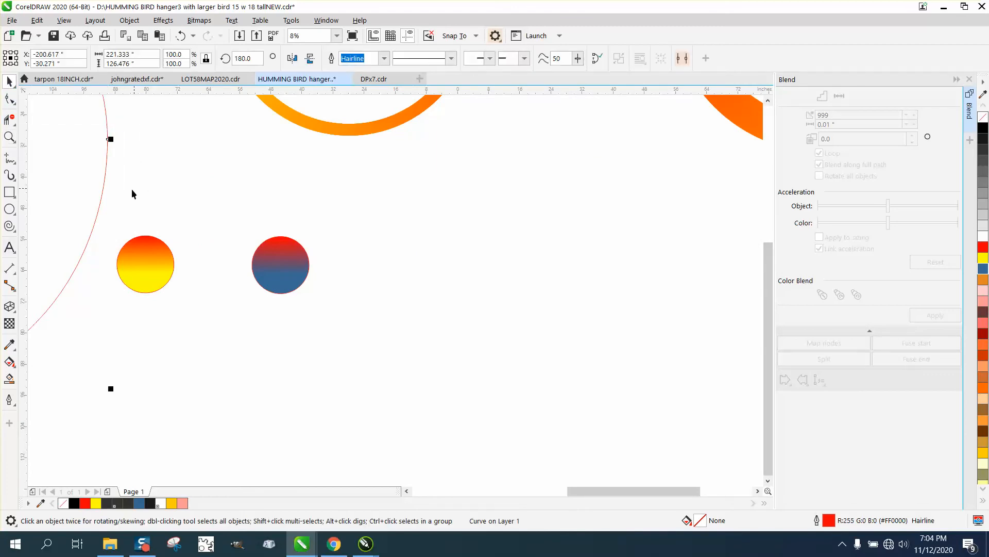
{"action": "left_click_drag", "start_coordinate": [113, 225], "coordinate": [217, 285]}
{"action": "left_click_drag", "start_coordinate": [349, 309], "coordinate": [351, 311]}
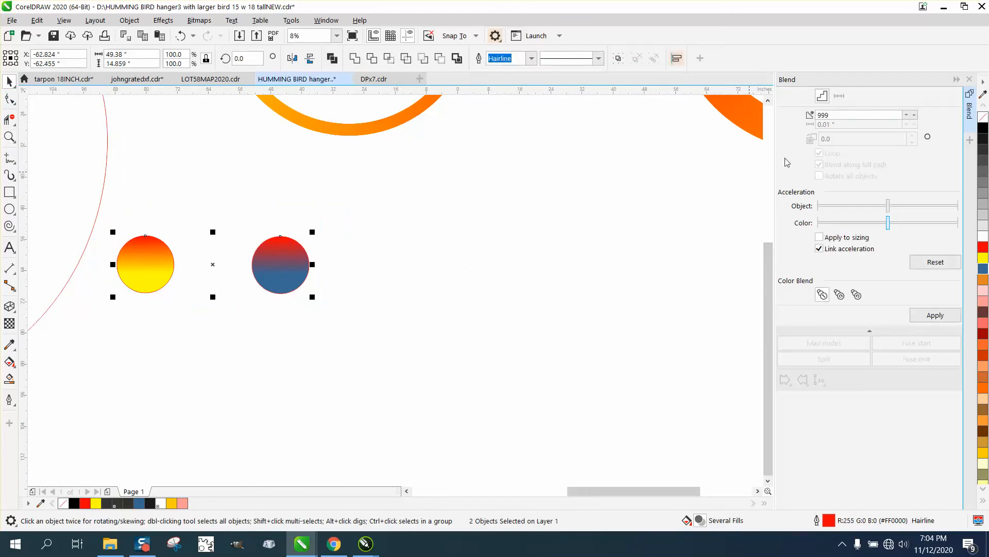
{"action": "right_click", "coordinate": [983, 116]}
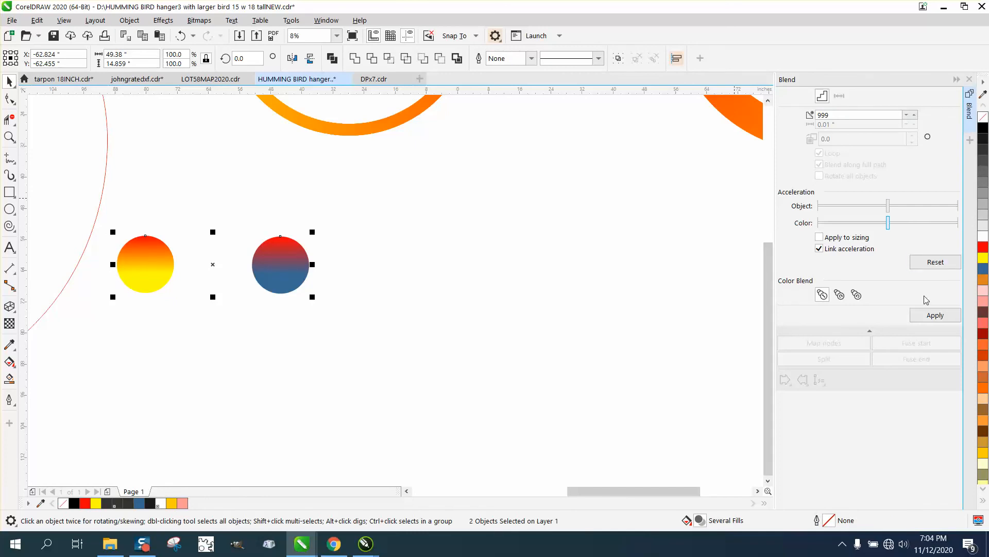
Blend the two gradient circles with 999 steps and attach the blend to the double spiral as its new path
{"action": "left_click", "coordinate": [935, 315]}
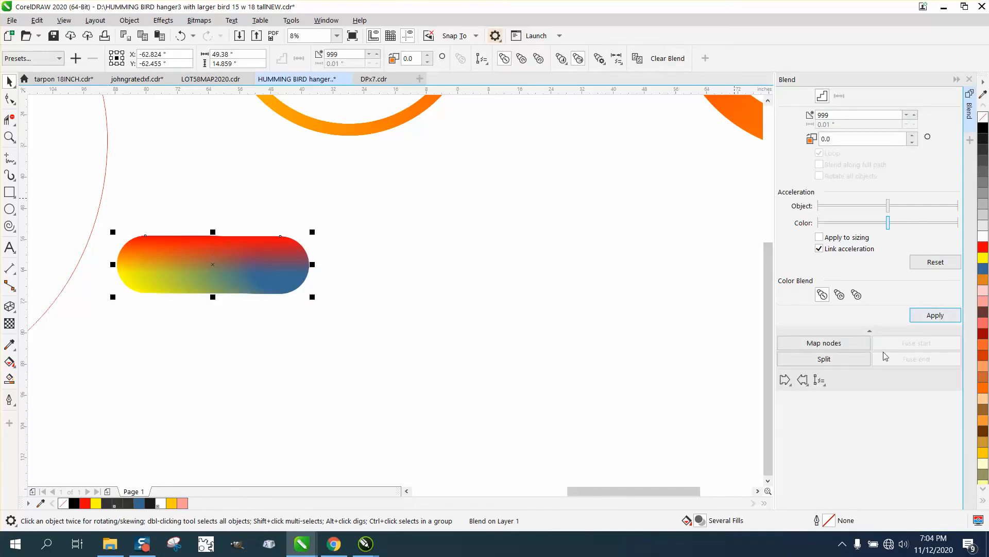
{"action": "left_click", "coordinate": [820, 380]}
{"action": "left_click", "coordinate": [819, 394]}
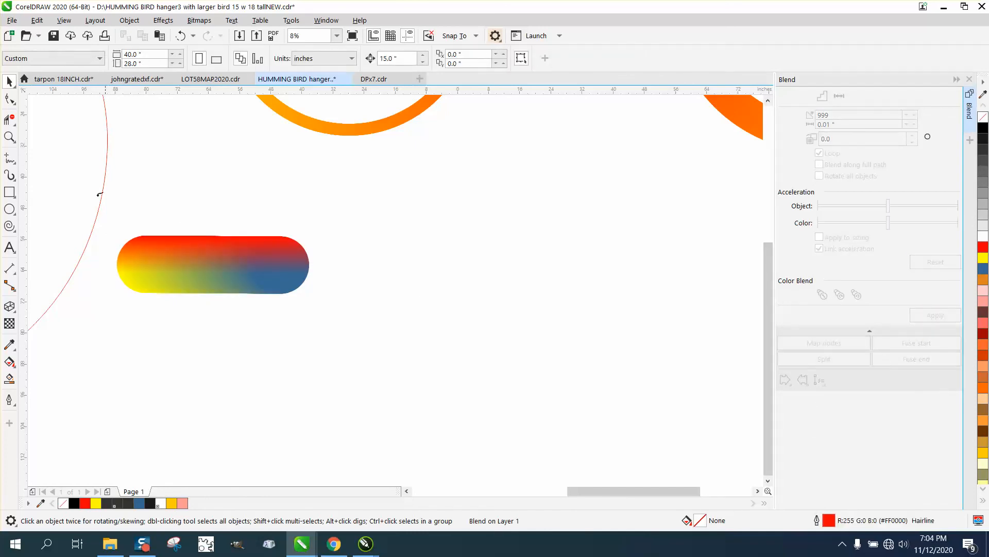
{"action": "left_click", "coordinate": [104, 185]}
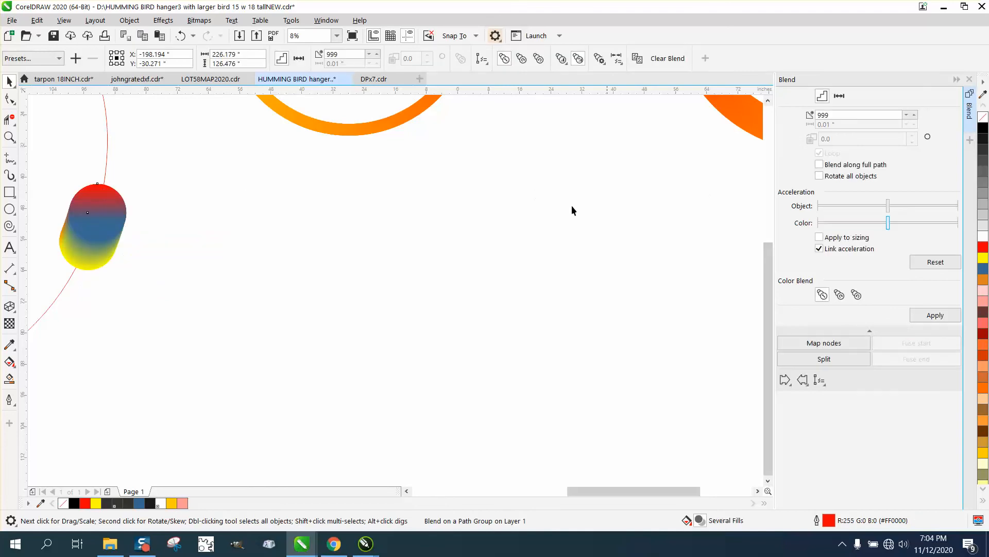
Spread the multicoloured blend along the full length of the double-spiral path and inspect the result up close
{"action": "scroll", "coordinate": [610, 211], "scroll_direction": "down", "scroll_amount": 4}
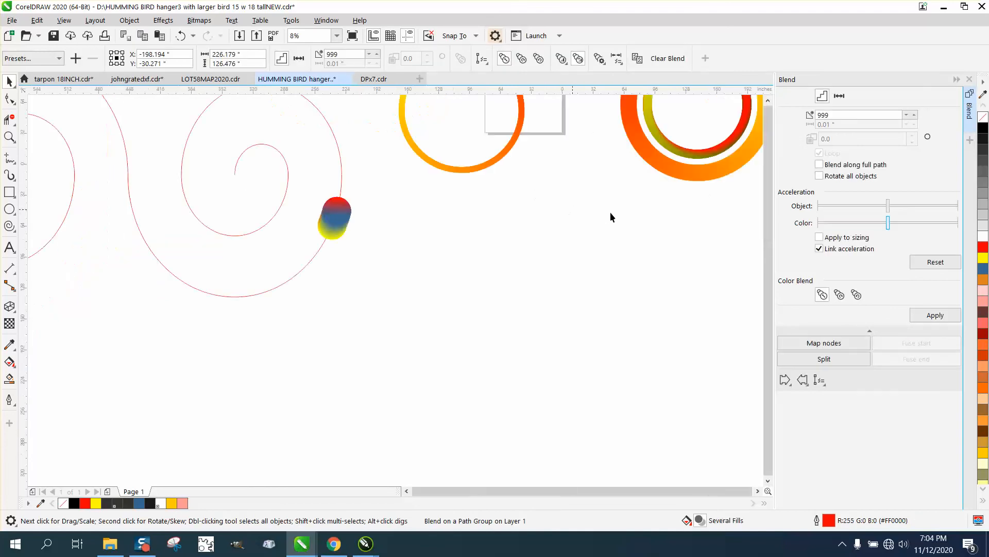
{"action": "left_click", "coordinate": [819, 164]}
{"action": "left_click", "coordinate": [944, 316]}
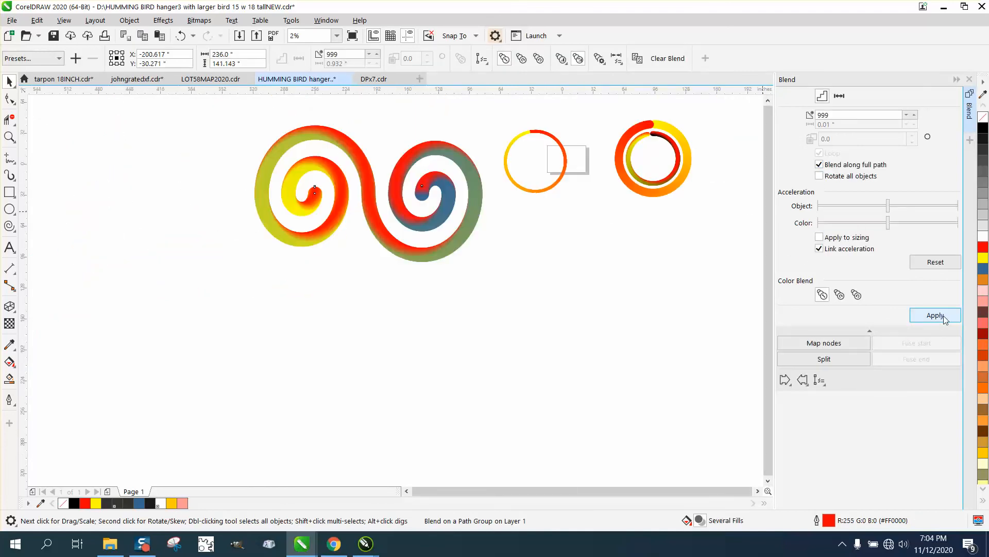
{"action": "left_click", "coordinate": [11, 139]}
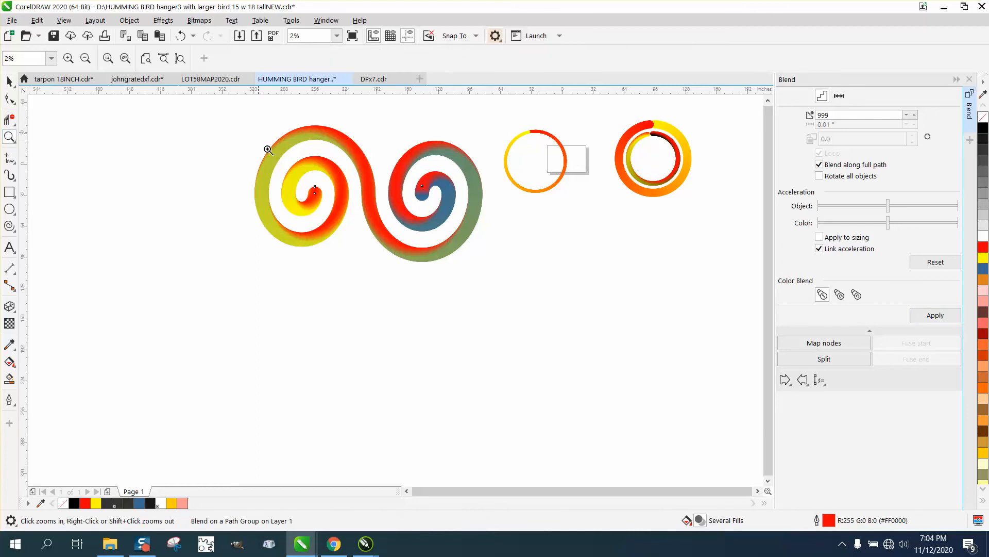
{"action": "left_click_drag", "start_coordinate": [265, 150], "coordinate": [563, 277]}
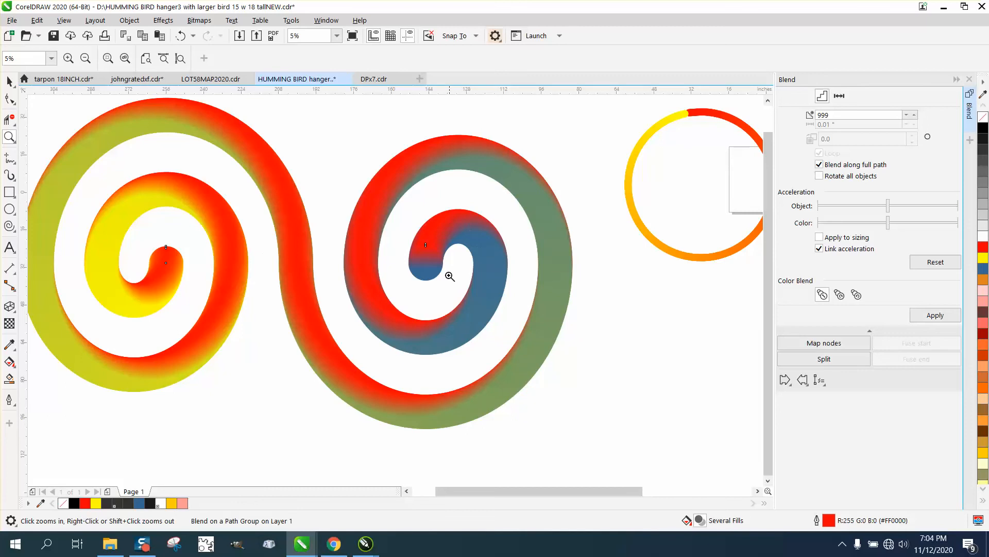
{"action": "scroll", "coordinate": [370, 236], "scroll_direction": "down", "scroll_amount": 2}
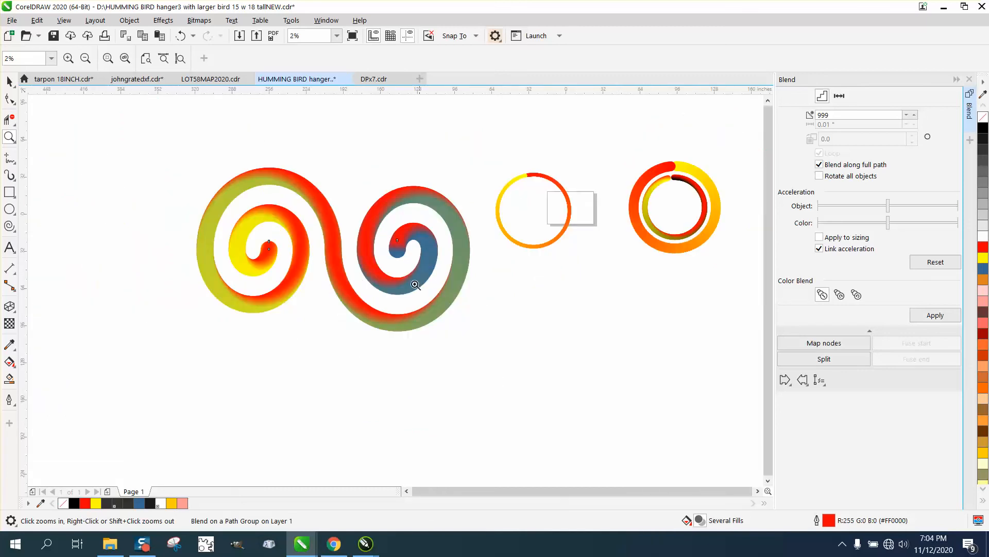
{"action": "left_click_drag", "start_coordinate": [240, 225], "coordinate": [507, 339]}
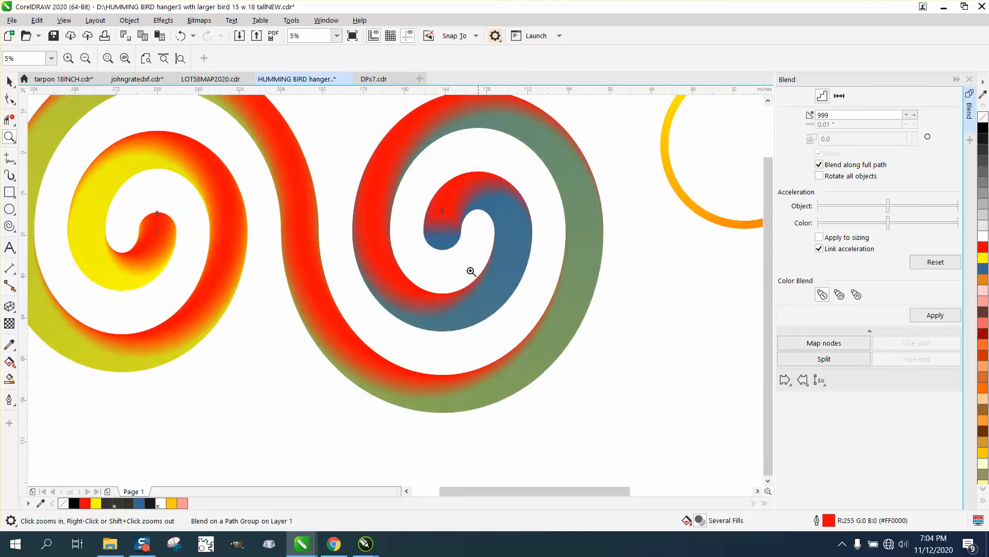
Undo the double-spiral blend back to the bare curve and the two separate gradient circles
{"action": "left_click_drag", "start_coordinate": [548, 269], "coordinate": [547, 271]}
{"action": "scroll", "coordinate": [525, 265], "scroll_direction": "down", "scroll_amount": 3}
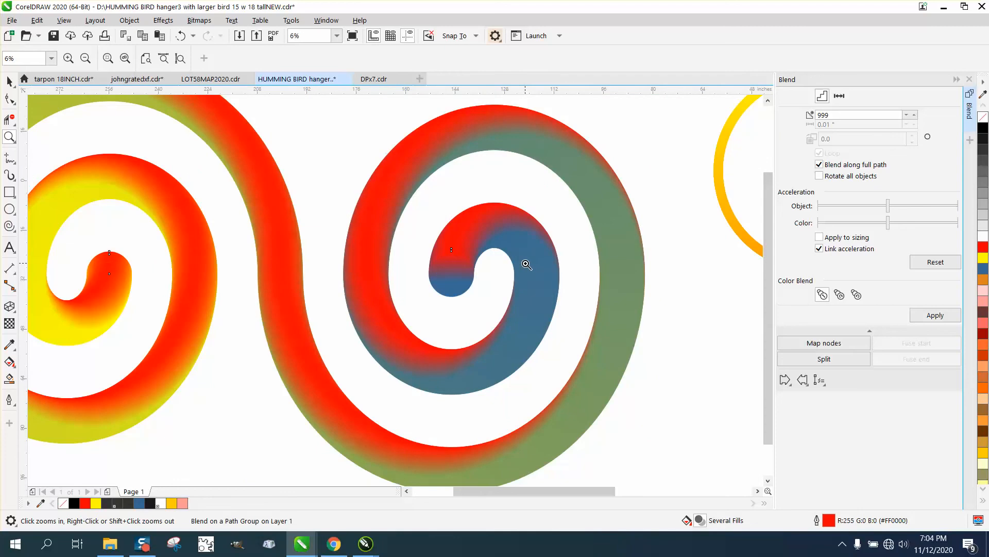
{"action": "left_click_drag", "start_coordinate": [459, 226], "coordinate": [527, 270]}
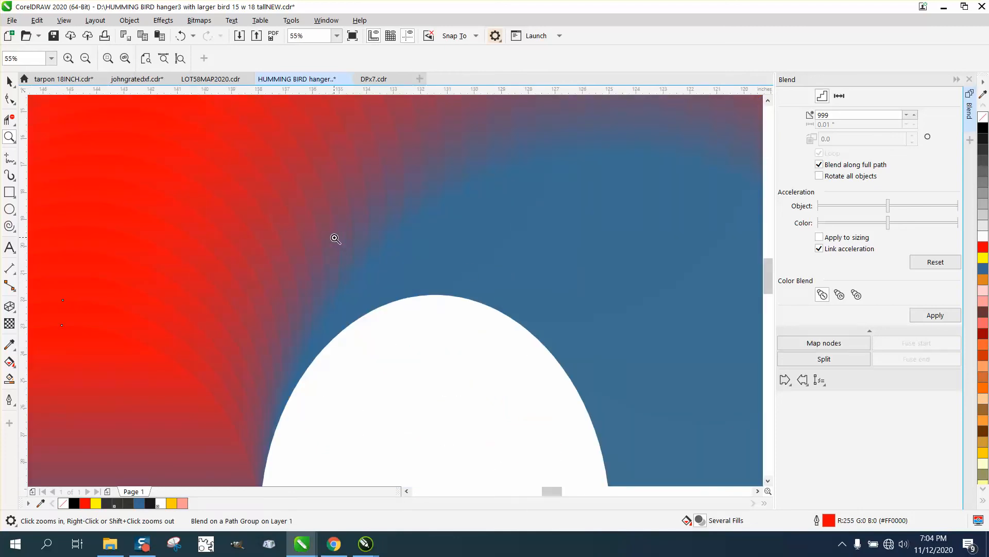
{"action": "scroll", "coordinate": [331, 243], "scroll_direction": "down", "scroll_amount": 5}
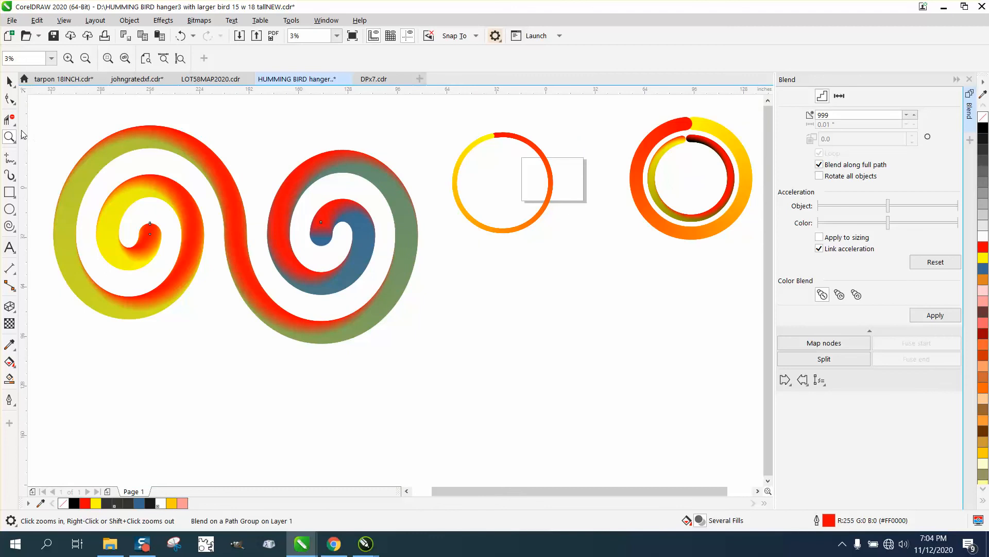
{"action": "left_click", "coordinate": [9, 81]}
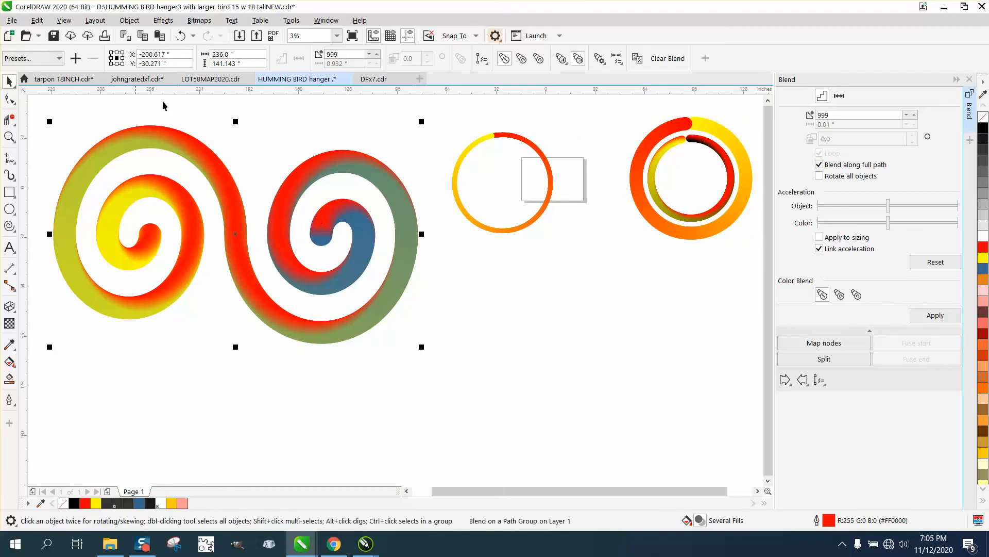
{"action": "left_click", "coordinate": [182, 37]}
{"action": "left_click", "coordinate": [182, 37]}
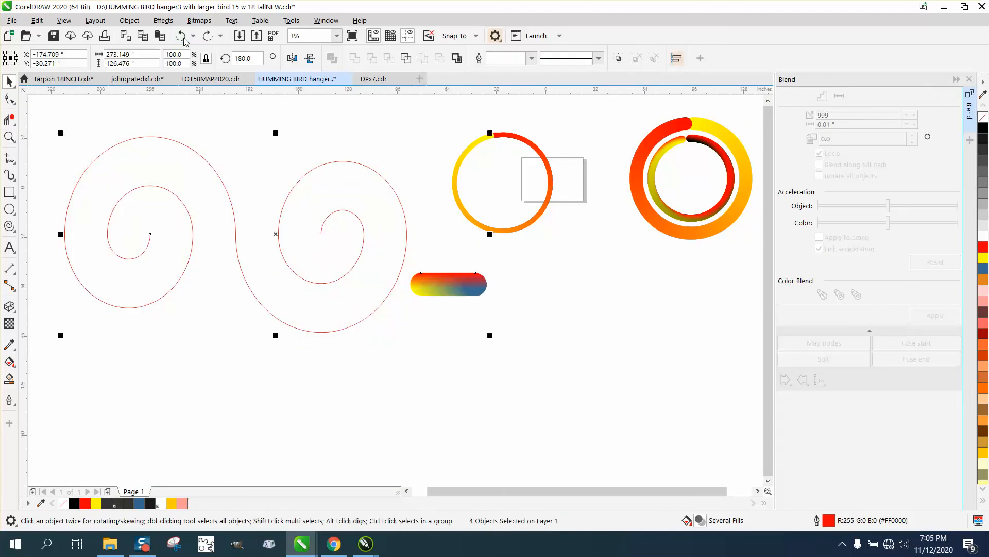
{"action": "left_click", "coordinate": [182, 36]}
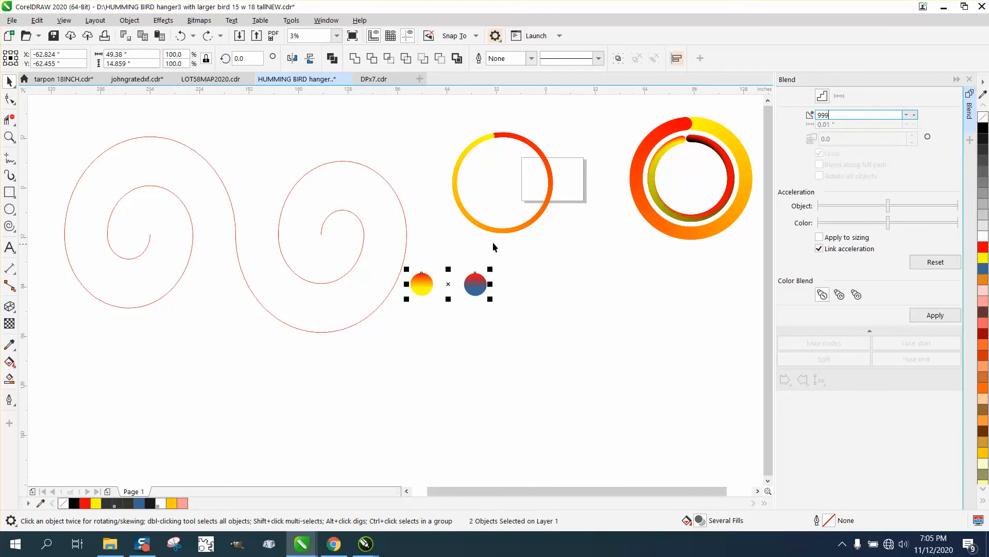
Scale the double-spiral curve down proportionally to about 46%, roughly 102 by 59 inches
{"action": "left_click", "coordinate": [175, 139]}
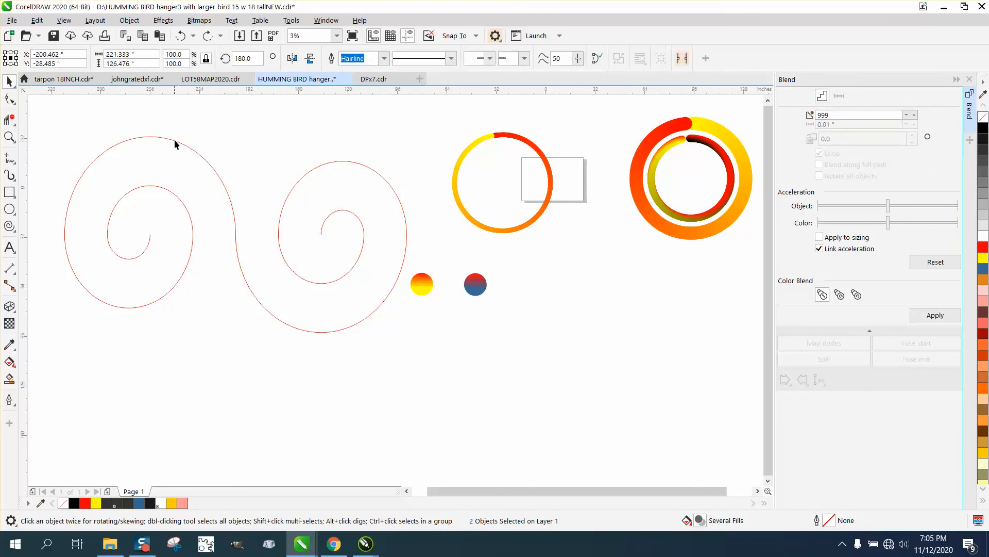
{"action": "left_click_drag", "start_coordinate": [60, 129], "coordinate": [246, 236]}
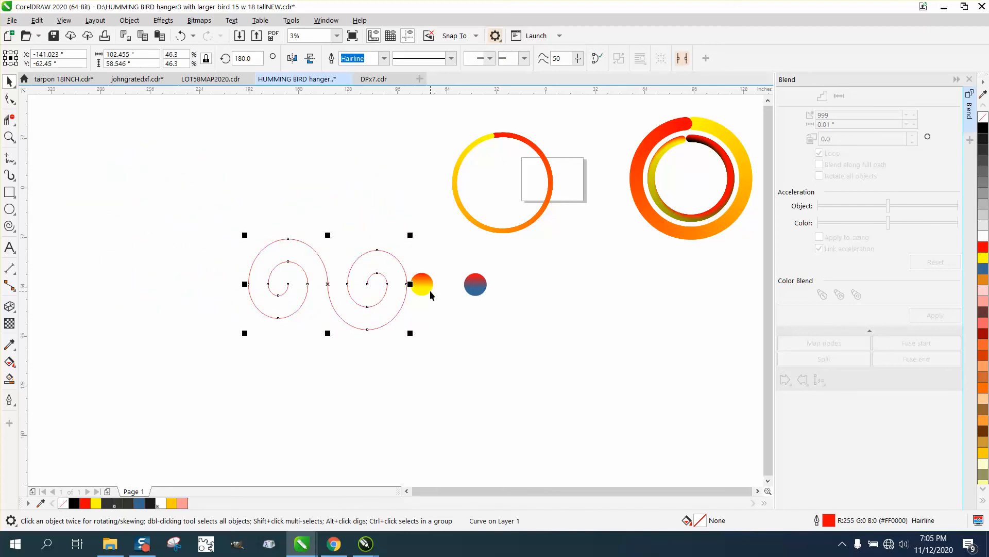
Try blending the two gradient circles with 999 steps and attaching the blend to the reduced double spiral as its new path
{"action": "left_click", "coordinate": [430, 286]}
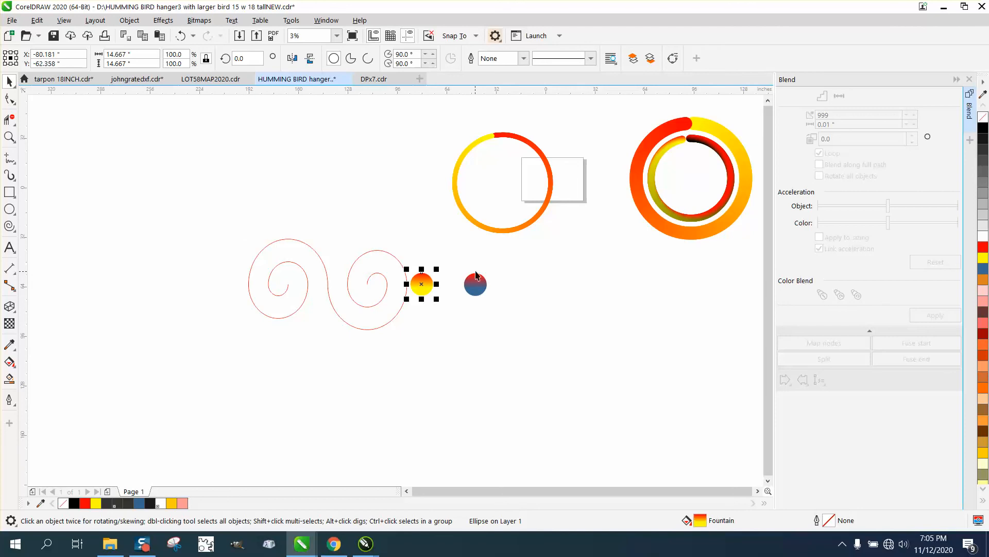
{"action": "left_click_drag", "start_coordinate": [496, 260], "coordinate": [498, 290]}
{"action": "left_click_drag", "start_coordinate": [406, 311], "coordinate": [407, 310]}
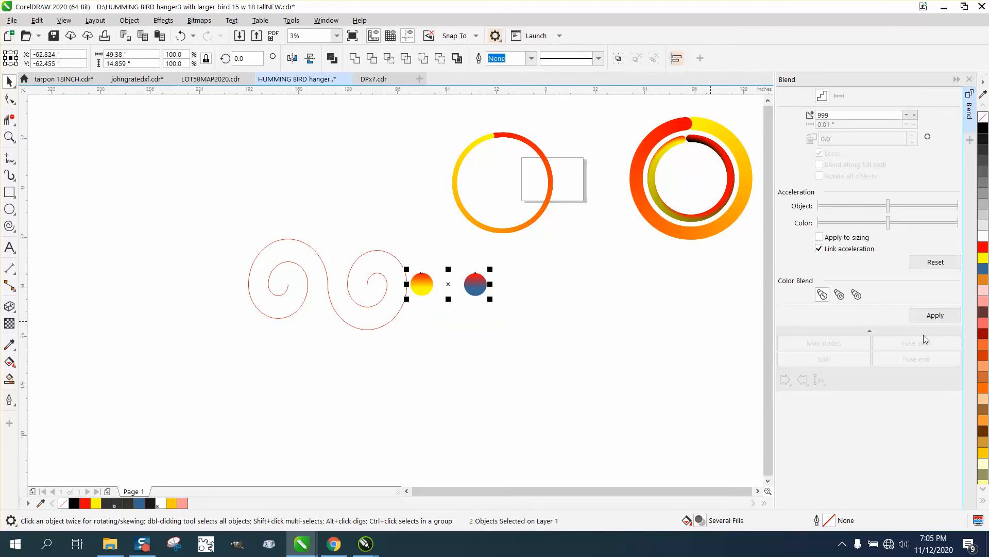
{"action": "left_click", "coordinate": [934, 315]}
{"action": "left_click", "coordinate": [803, 380]}
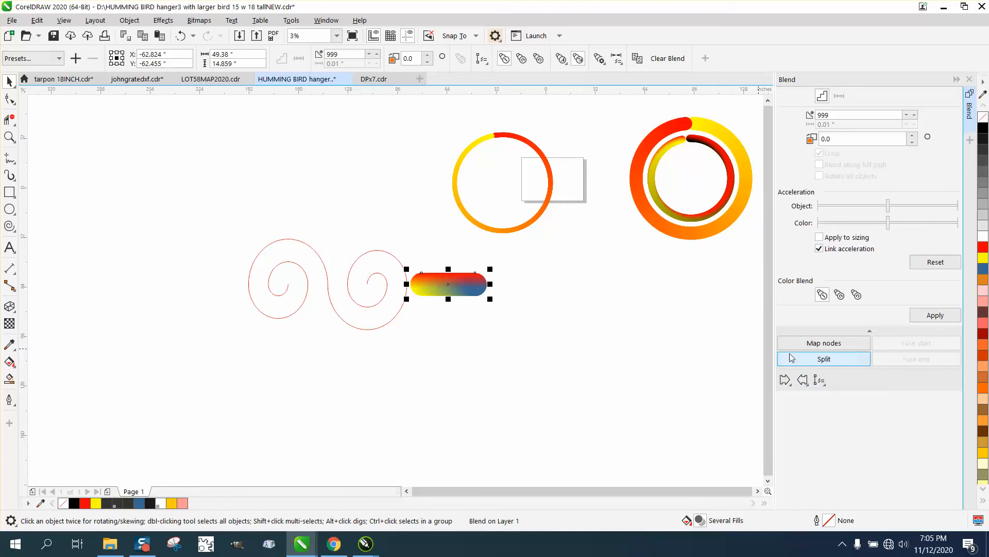
{"action": "left_click", "coordinate": [819, 379]}
{"action": "left_click", "coordinate": [841, 395]}
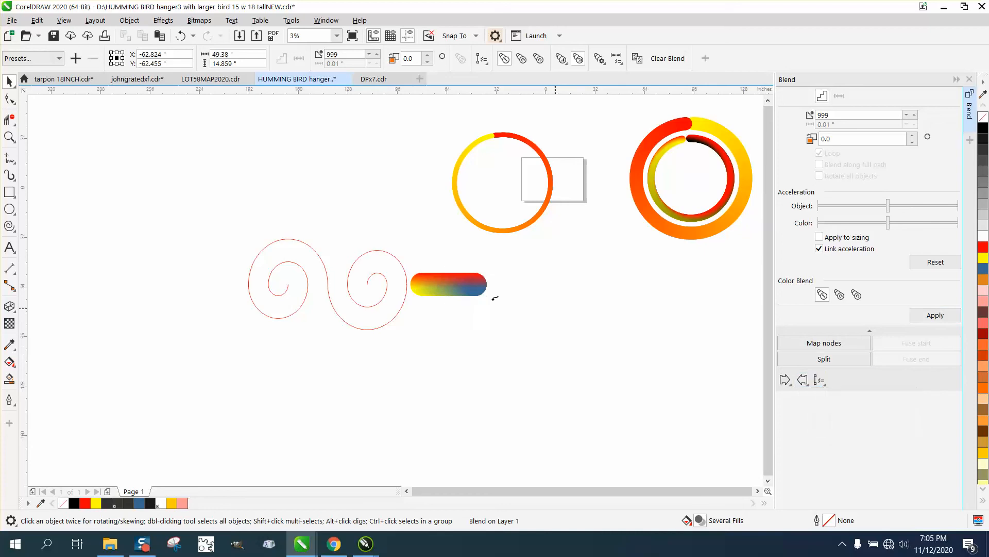
{"action": "left_click", "coordinate": [400, 256]}
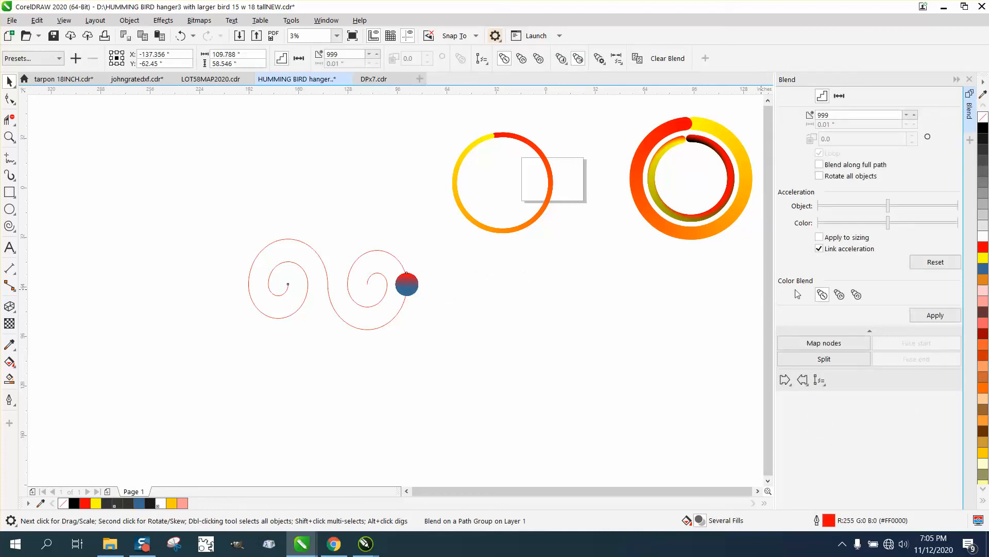
Try spreading the blend along the full double-spiral path, and undo everything back to the two separate circles
{"action": "left_click", "coordinate": [819, 164]}
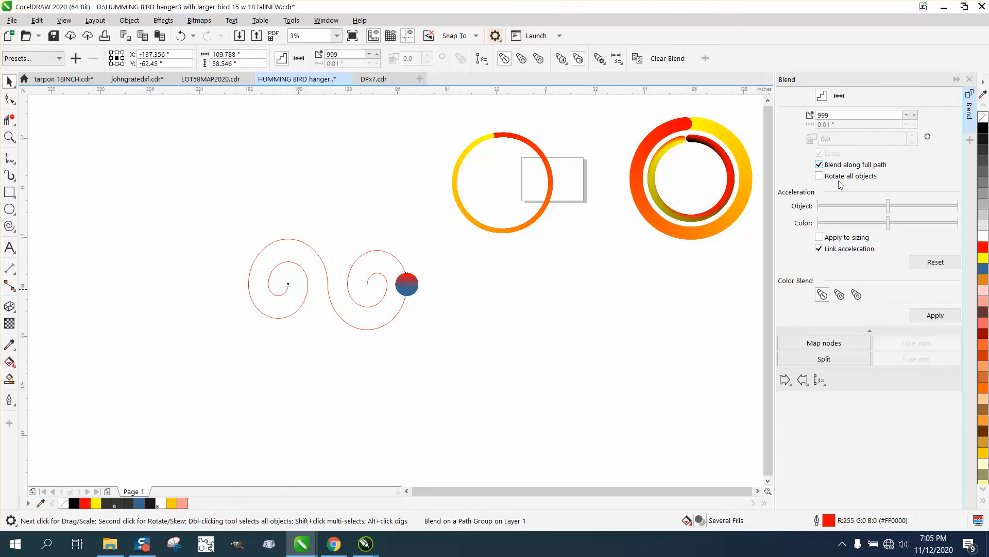
{"action": "left_click", "coordinate": [936, 316]}
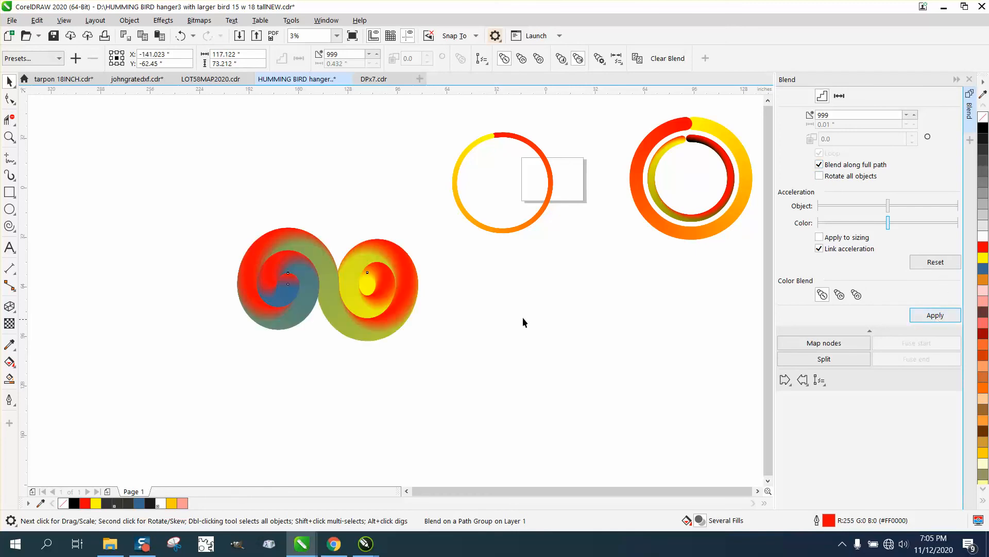
{"action": "left_click", "coordinate": [181, 36]}
{"action": "left_click", "coordinate": [181, 37]}
{"action": "left_click", "coordinate": [181, 39]}
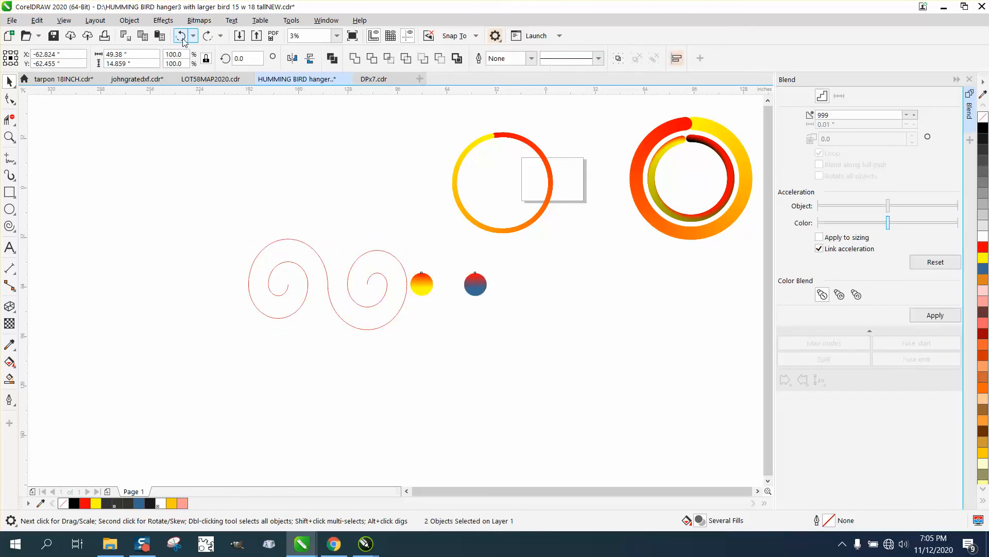
Resize the red-yellow and red-blue circles to 5 inches in diameter each
{"action": "left_click", "coordinate": [425, 284]}
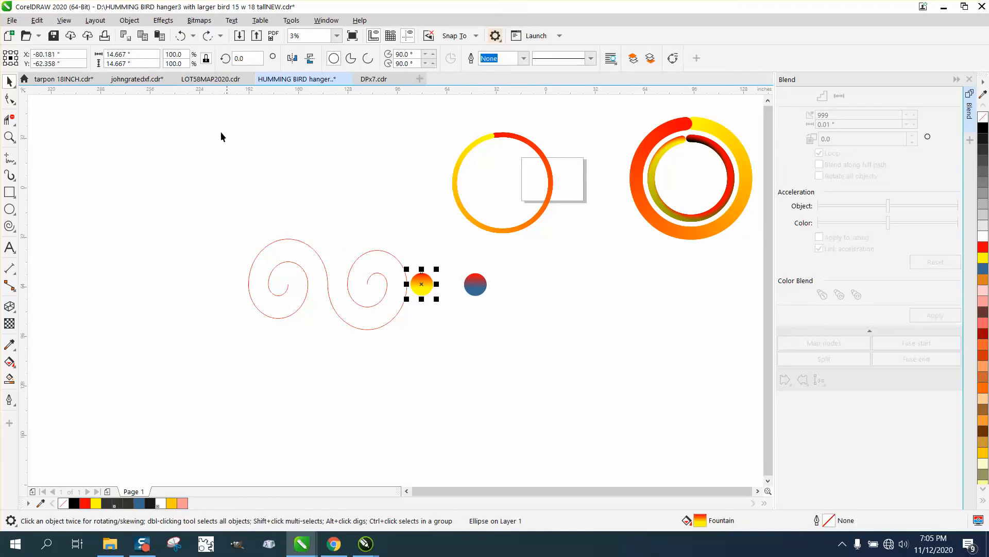
{"action": "left_click_drag", "start_coordinate": [118, 58], "coordinate": [93, 68]}
{"action": "type", "text": "5"}
{"action": "key", "text": "Return"}
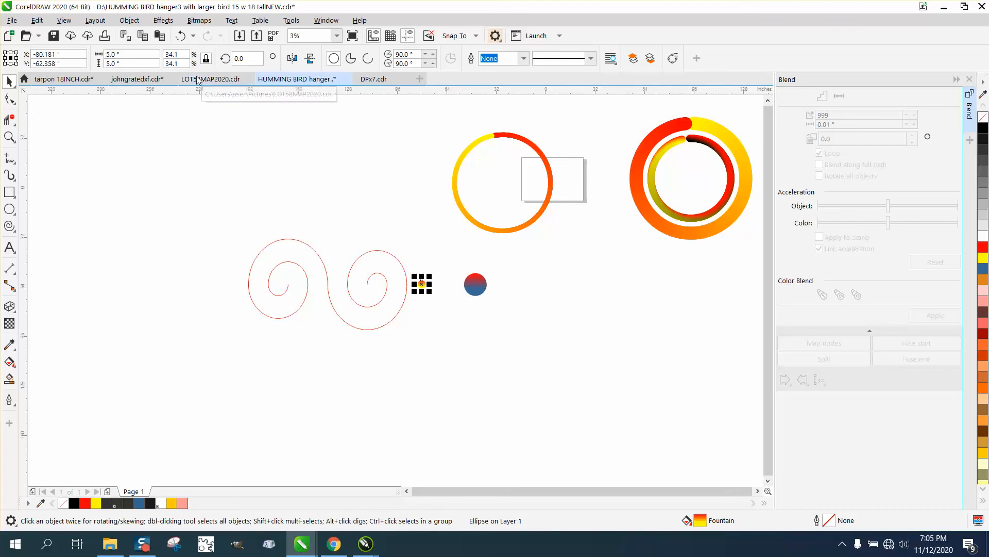
{"action": "left_click", "coordinate": [475, 284]}
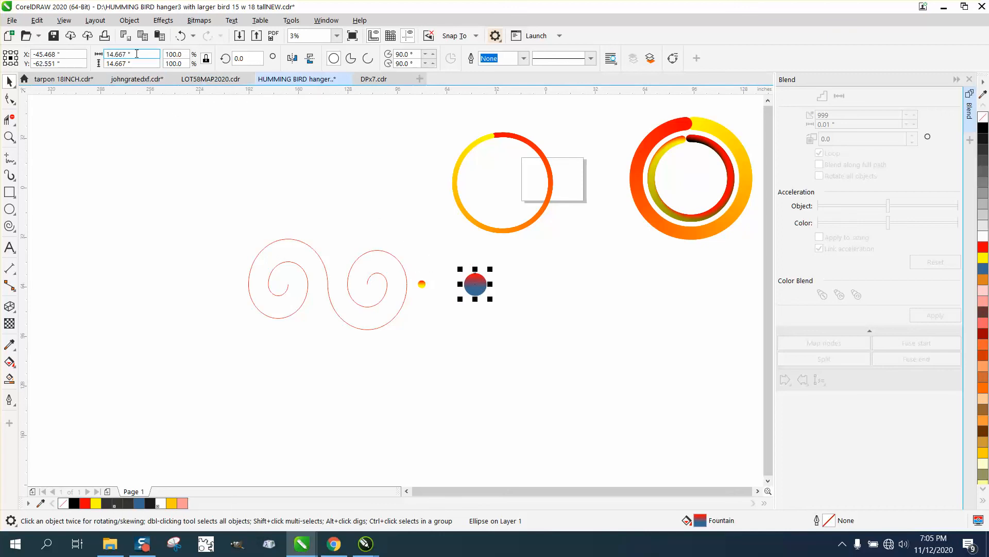
{"action": "left_click_drag", "start_coordinate": [129, 55], "coordinate": [77, 57]}
{"action": "type", "text": "5"}
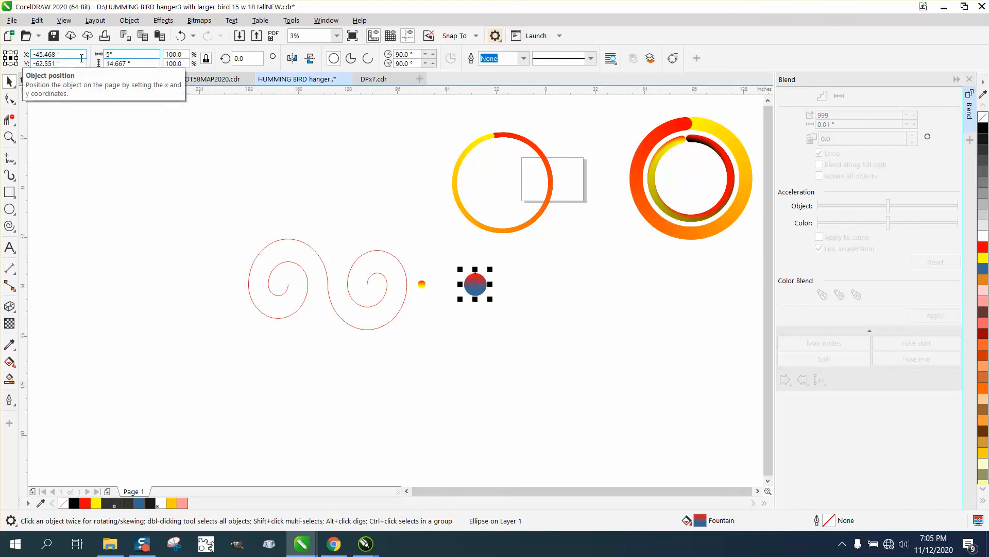
{"action": "key", "text": "Return"}
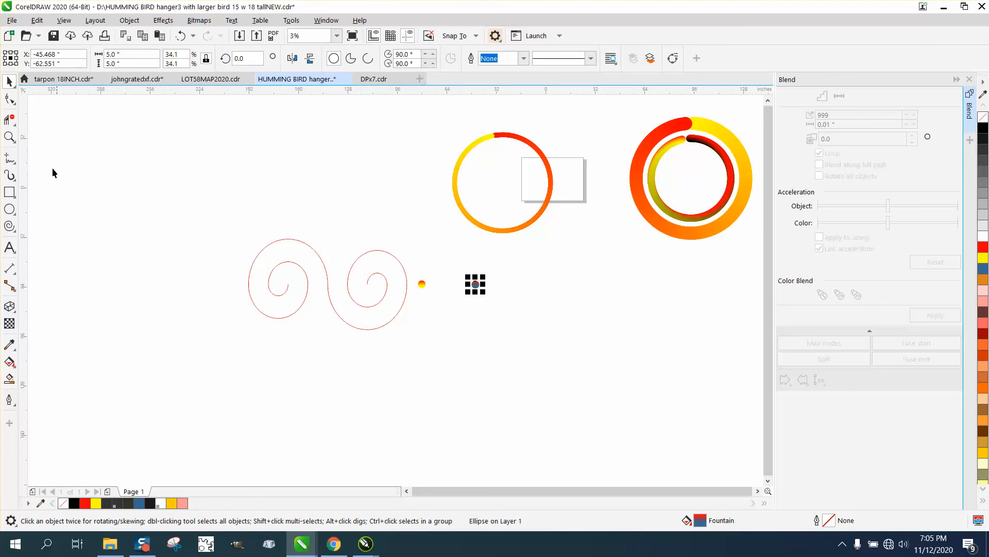
Blend the two 5-inch gradient circles with 999 steps and attach the blend to the double spiral as its new path
{"action": "left_click", "coordinate": [10, 137]}
{"action": "left_click", "coordinate": [460, 296]}
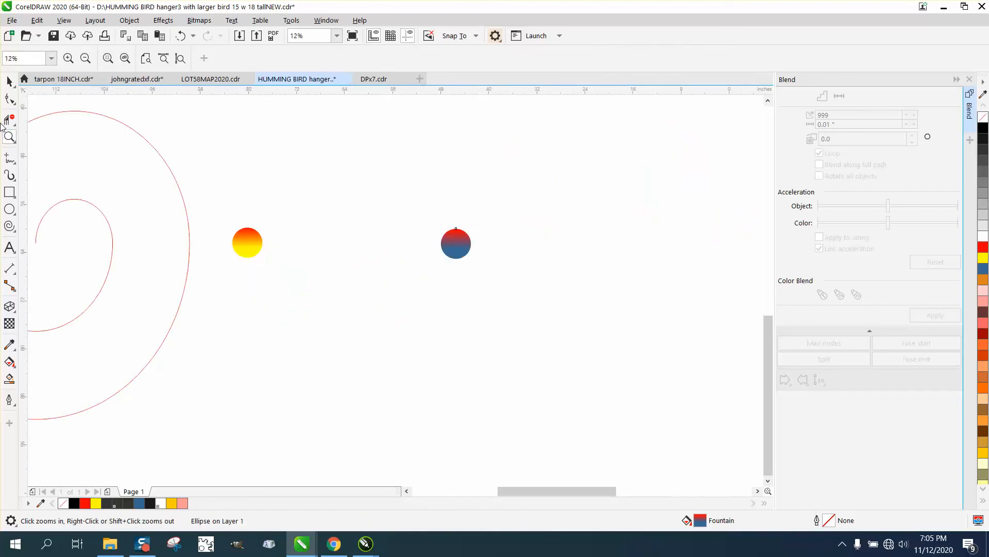
{"action": "left_click", "coordinate": [9, 81]}
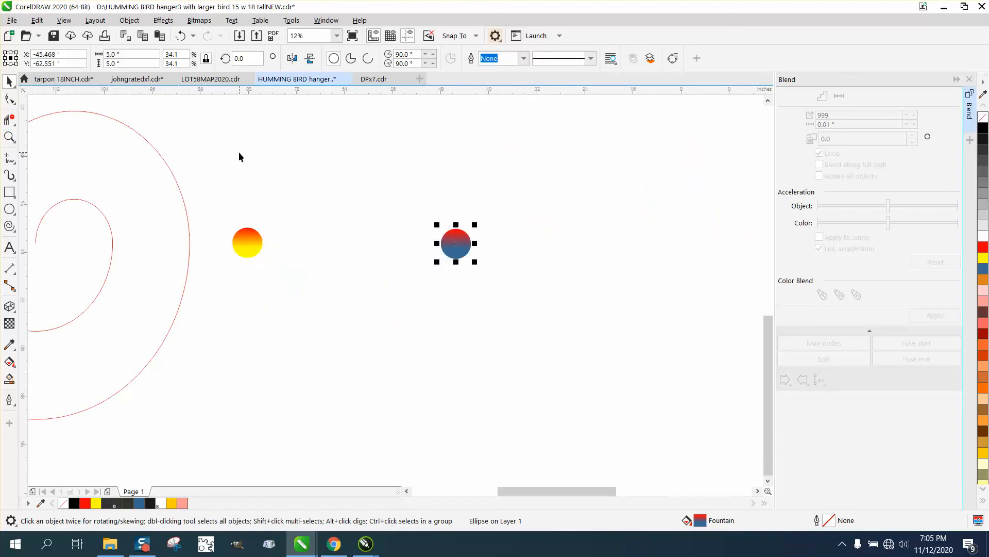
{"action": "left_click_drag", "start_coordinate": [214, 177], "coordinate": [591, 321]}
{"action": "left_click", "coordinate": [939, 314]}
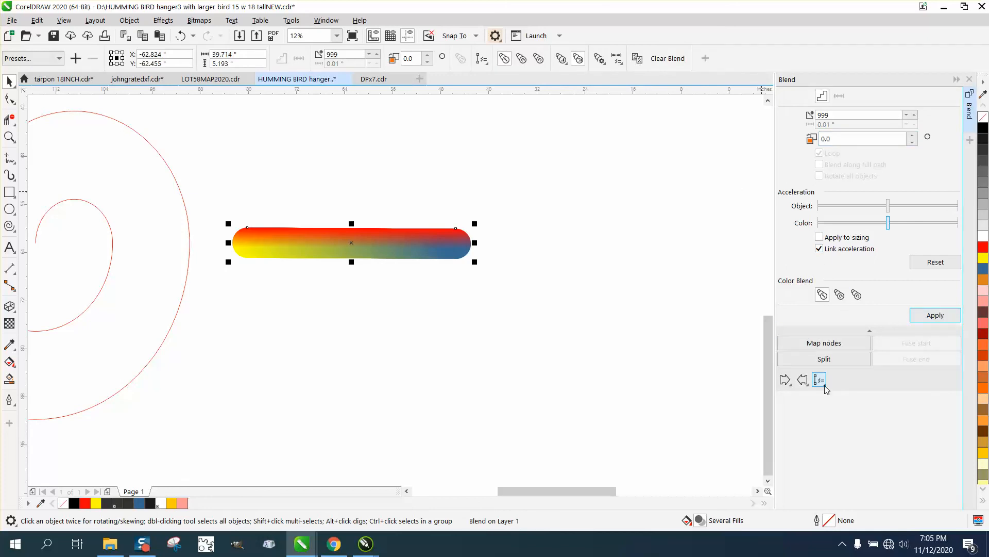
{"action": "left_click", "coordinate": [826, 388]}
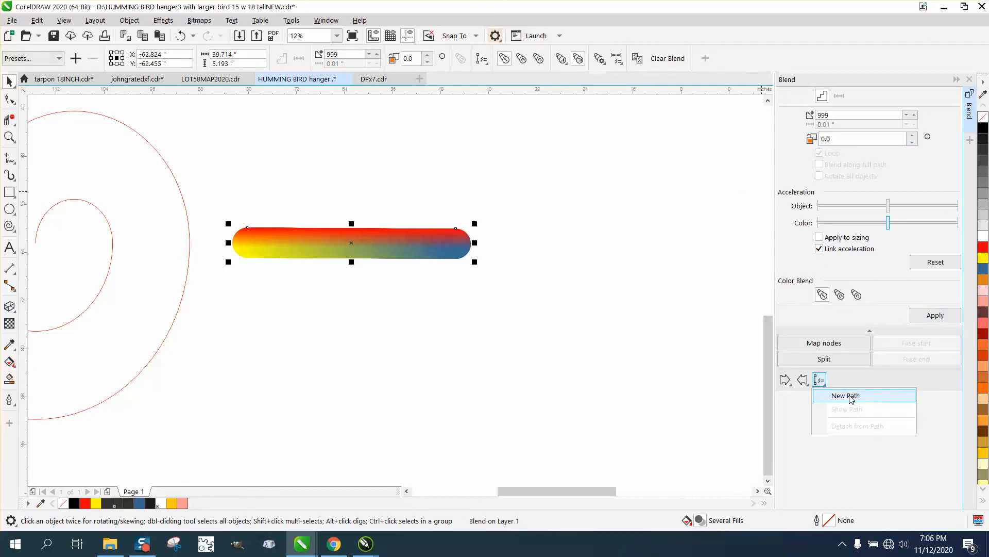
{"action": "left_click", "coordinate": [844, 395]}
{"action": "left_click", "coordinate": [157, 147]}
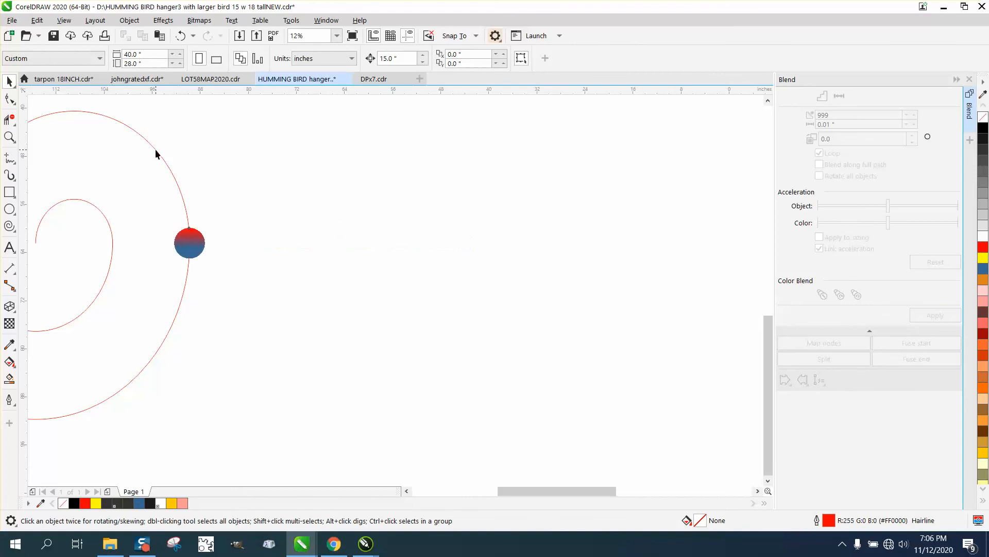
Spread the blend of 5-inch circles along the full length of the double-spiral path
{"action": "left_click", "coordinate": [819, 165]}
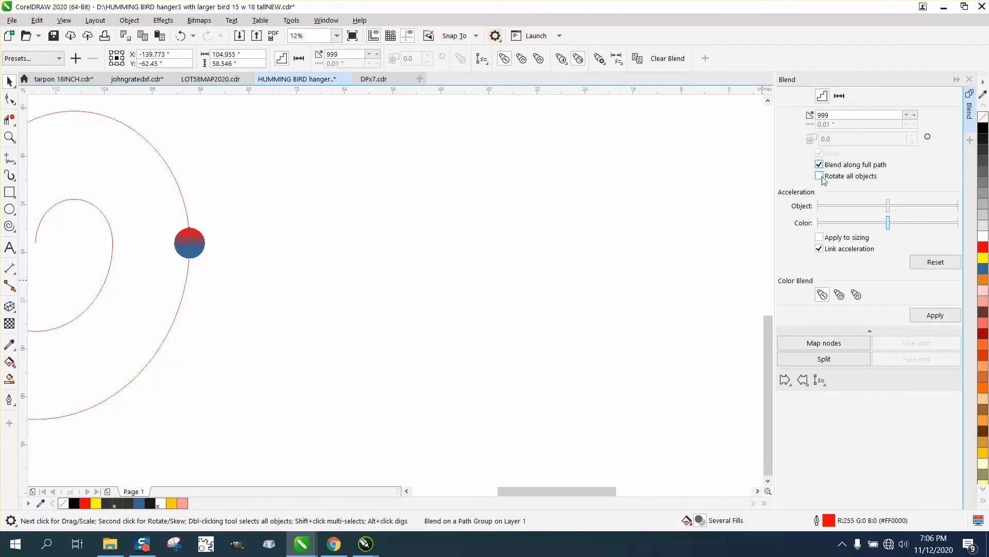
{"action": "left_click", "coordinate": [933, 315]}
{"action": "scroll", "coordinate": [737, 295], "scroll_direction": "down", "scroll_amount": 3}
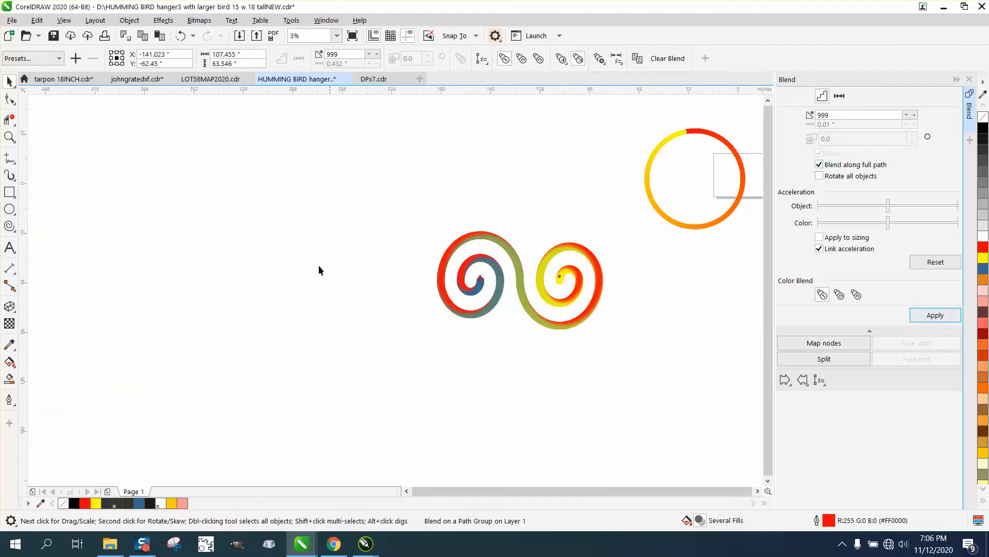
Examine the colour transitions at both inner ends of the double spiral and on the thin gradient ring up close
{"action": "left_click", "coordinate": [10, 137]}
{"action": "left_click_drag", "start_coordinate": [484, 235], "coordinate": [606, 321]}
{"action": "left_click_drag", "start_coordinate": [451, 241], "coordinate": [555, 298]}
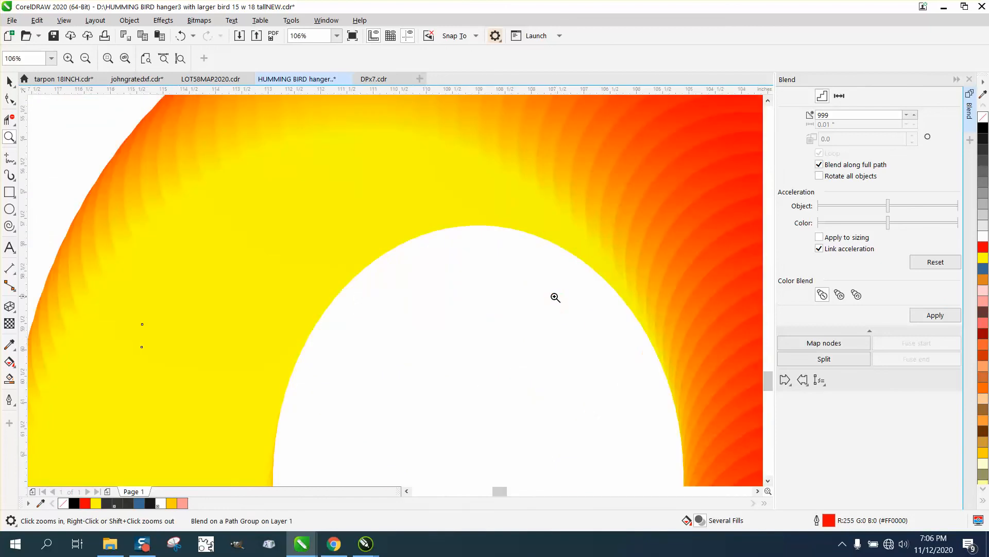
{"action": "right_click", "coordinate": [504, 243]}
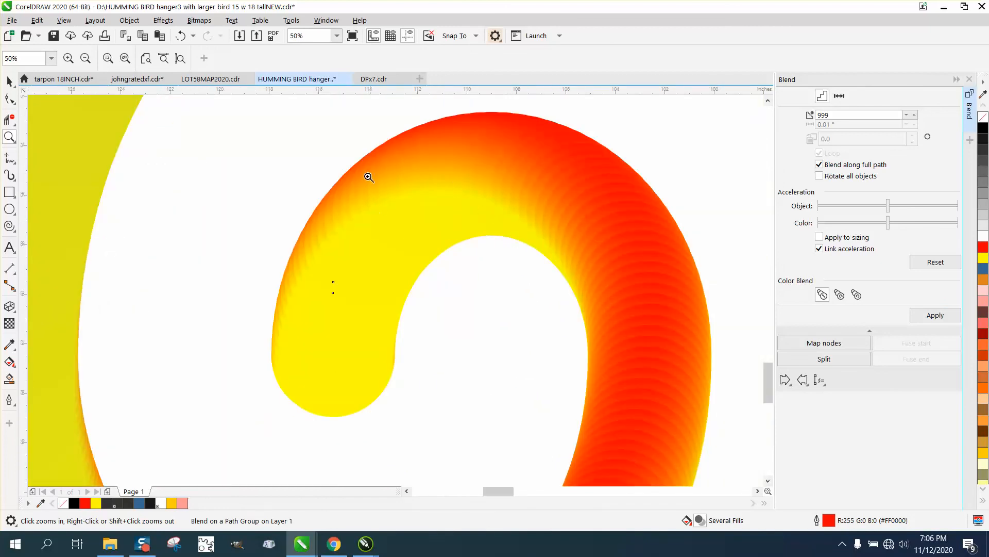
{"action": "scroll", "coordinate": [464, 185], "scroll_direction": "down", "scroll_amount": 1}
{"action": "scroll", "coordinate": [500, 183], "scroll_direction": "down", "scroll_amount": 2}
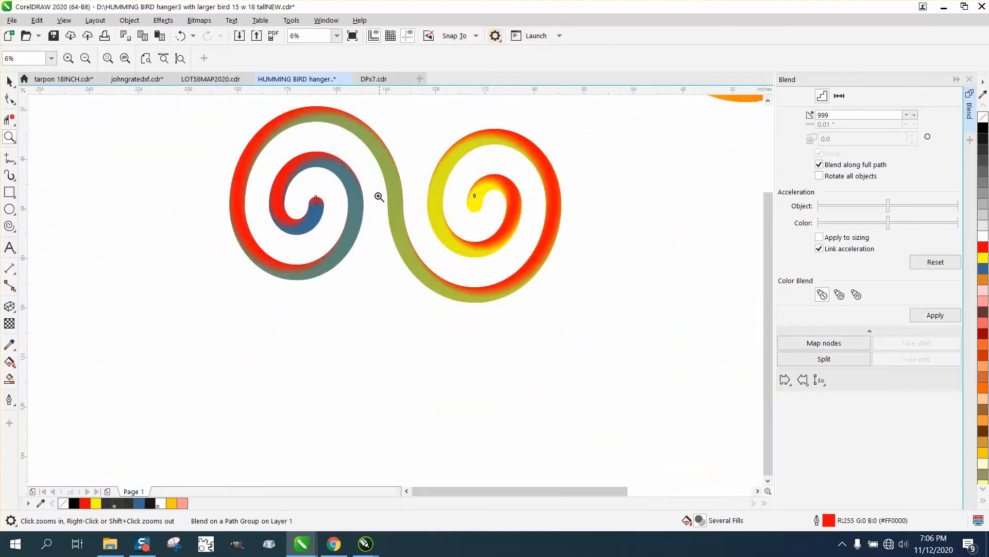
{"action": "left_click_drag", "start_coordinate": [281, 177], "coordinate": [363, 242]}
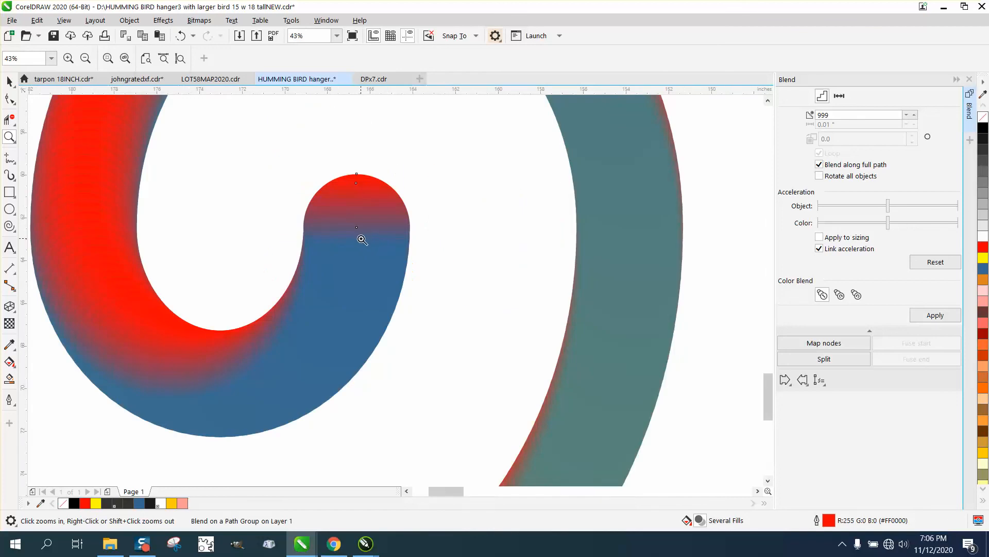
{"action": "scroll", "coordinate": [362, 240], "scroll_direction": "down", "scroll_amount": 3}
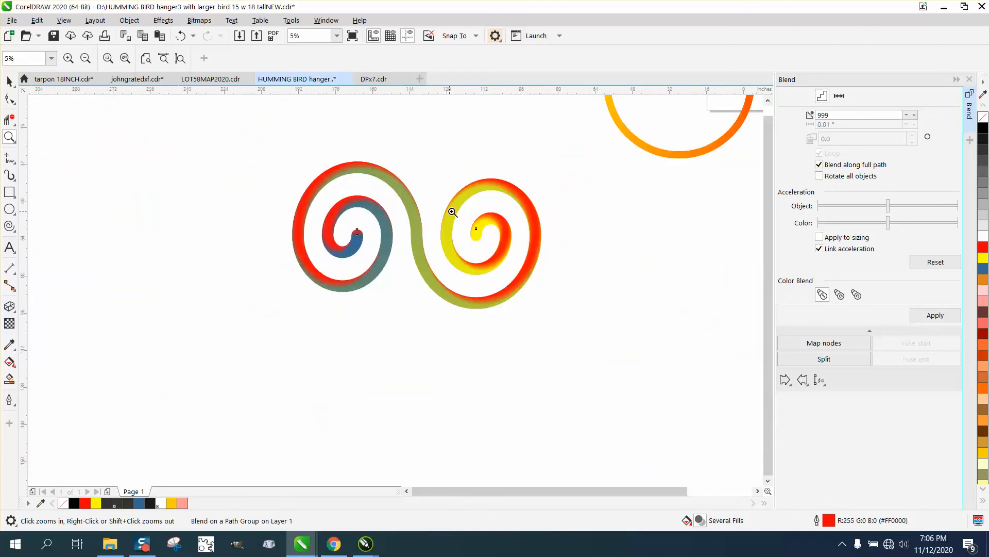
{"action": "left_click_drag", "start_coordinate": [644, 137], "coordinate": [706, 174]}
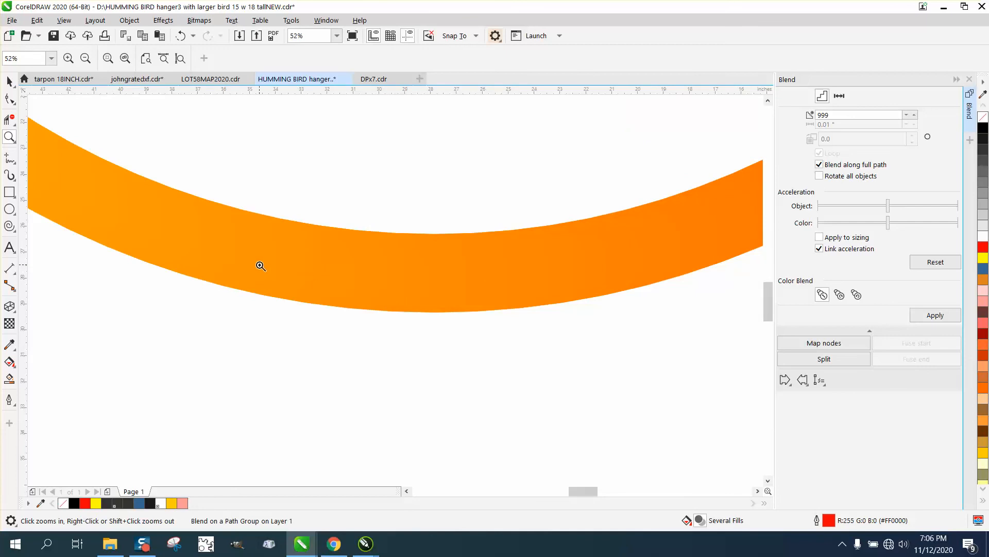
{"action": "right_click", "coordinate": [315, 268]}
{"action": "right_click", "coordinate": [426, 256]}
{"action": "right_click", "coordinate": [427, 256]}
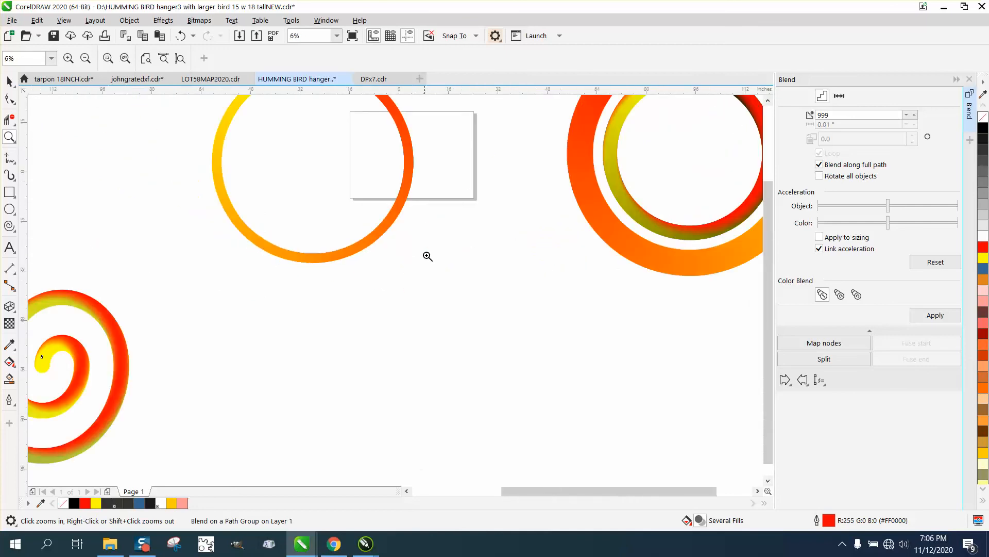
{"action": "right_click", "coordinate": [431, 256]}
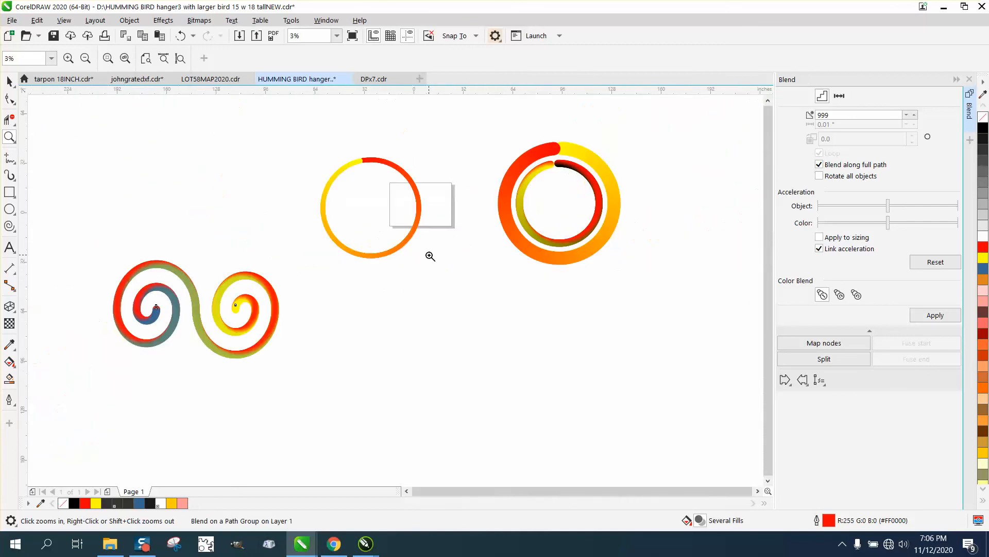
Take the blend back off the double spiral and draw a diagonal line about 11 by 13 inches across the join between its two coils
{"action": "left_click", "coordinate": [180, 36]}
{"action": "left_click", "coordinate": [180, 36]}
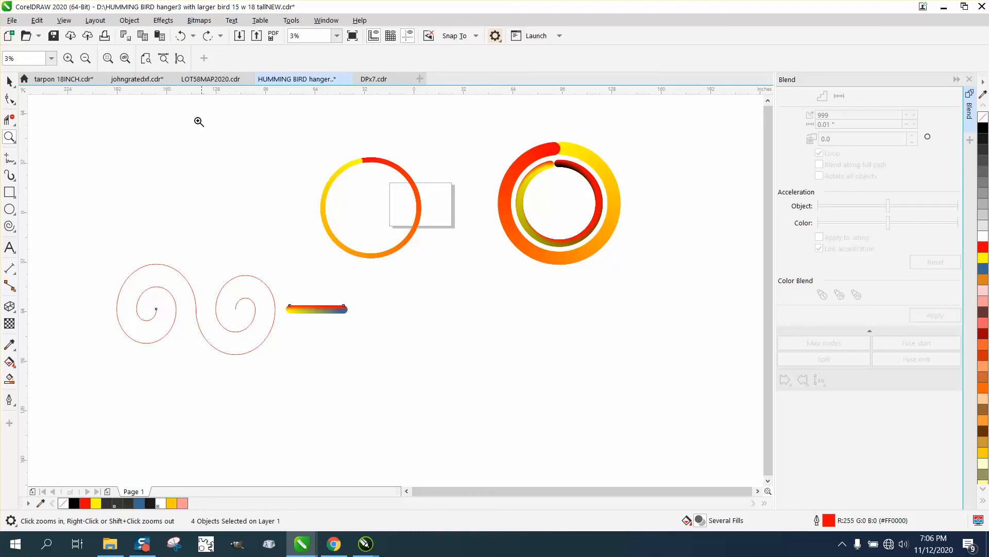
{"action": "left_click", "coordinate": [10, 161]}
{"action": "left_click", "coordinate": [202, 295]}
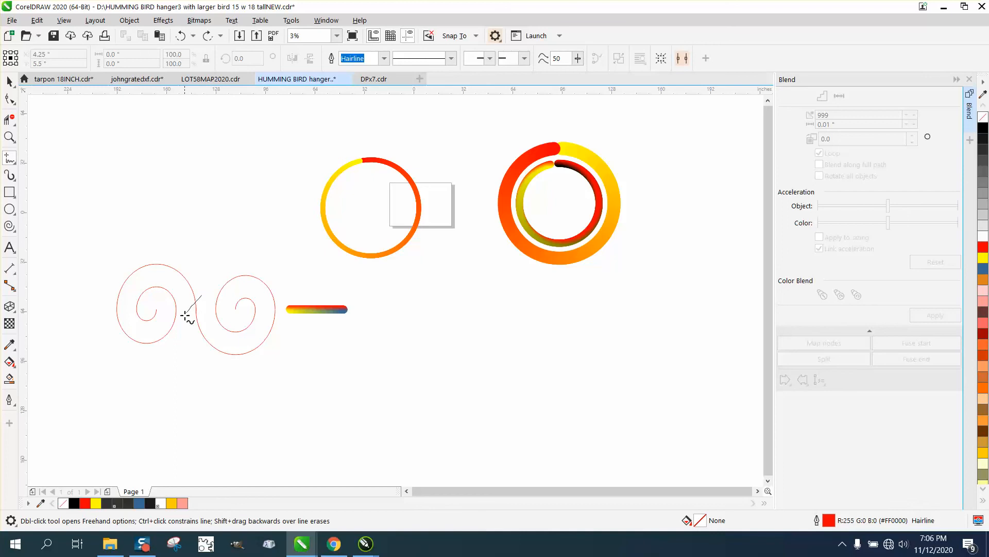
{"action": "left_click", "coordinate": [185, 315]}
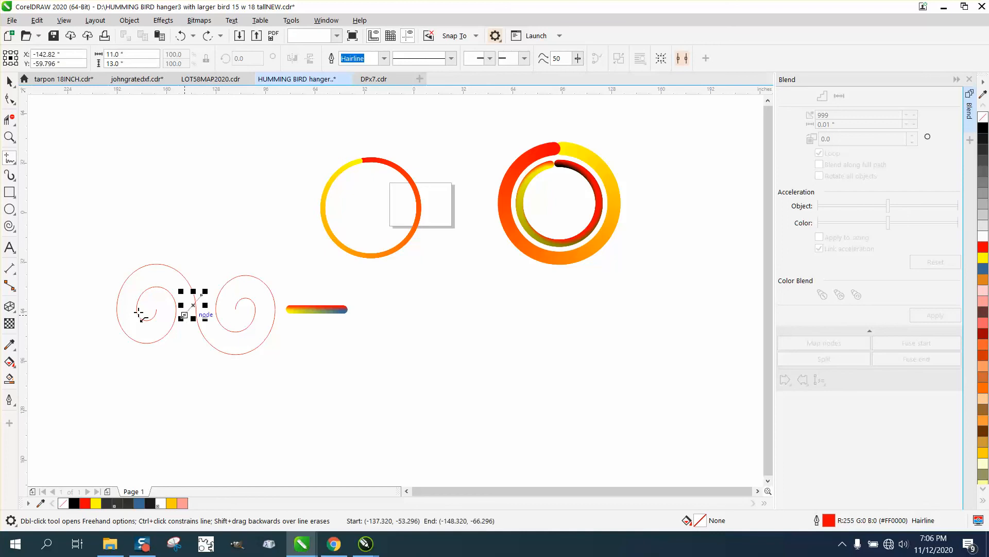
Remove the left coil of the double spiral with Virtual Segment Delete and delete the diagonal cutting line
{"action": "left_click", "coordinate": [9, 119]}
{"action": "left_click", "coordinate": [168, 269]}
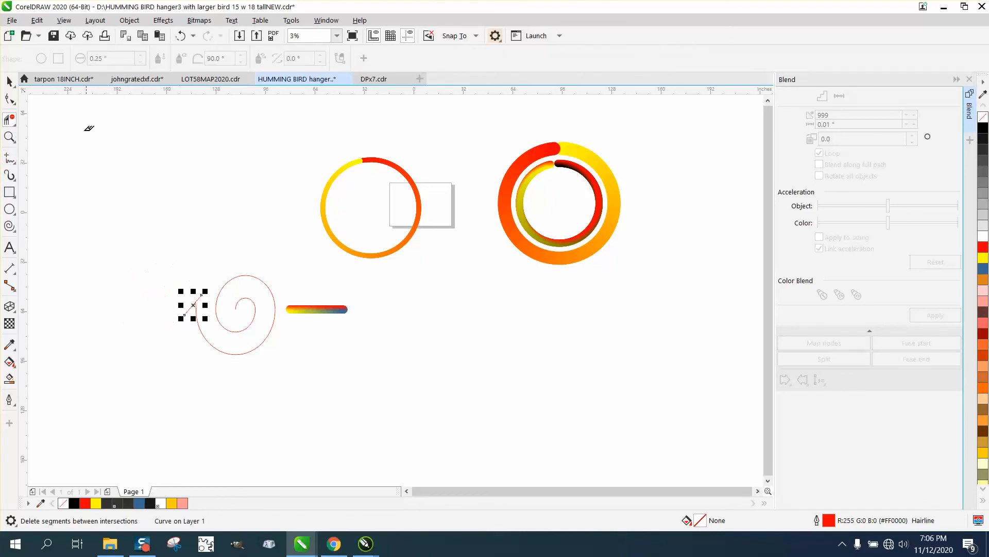
{"action": "left_click", "coordinate": [10, 81]}
{"action": "key", "text": "Delete"}
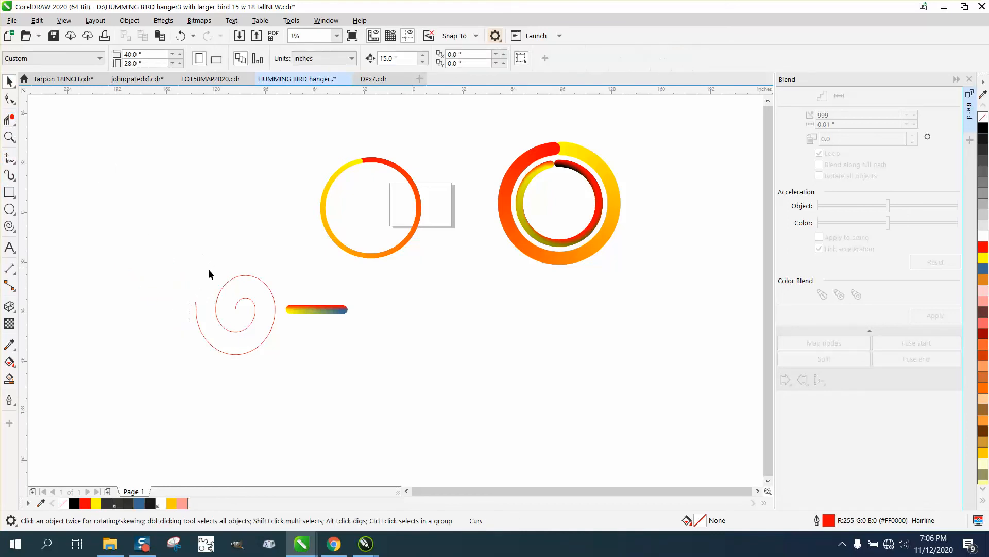
Attach the straight circle blend to the remaining single spiral as its new path and spread it along the full path
{"action": "left_click", "coordinate": [237, 277]}
{"action": "left_click", "coordinate": [324, 310]}
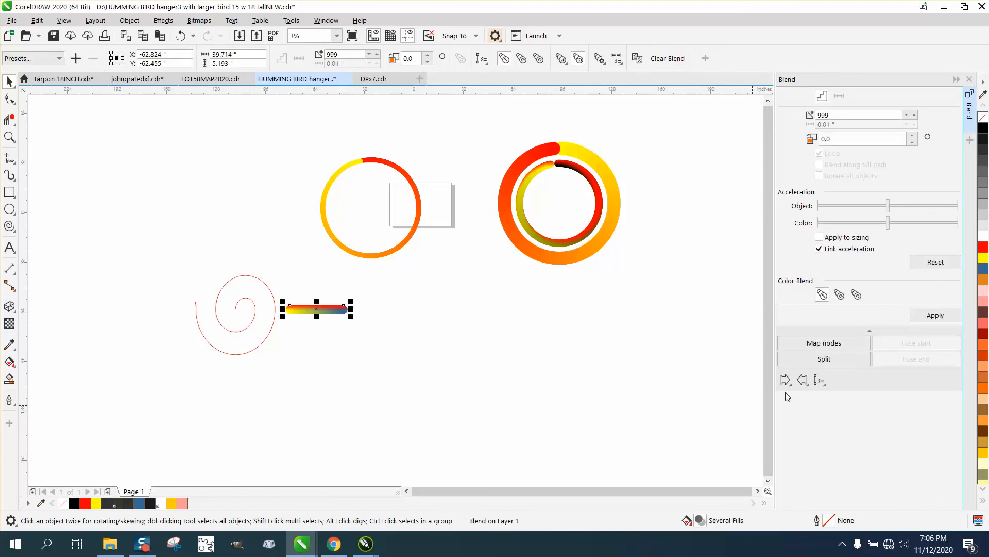
{"action": "left_click", "coordinate": [819, 380]}
{"action": "left_click", "coordinate": [835, 395]}
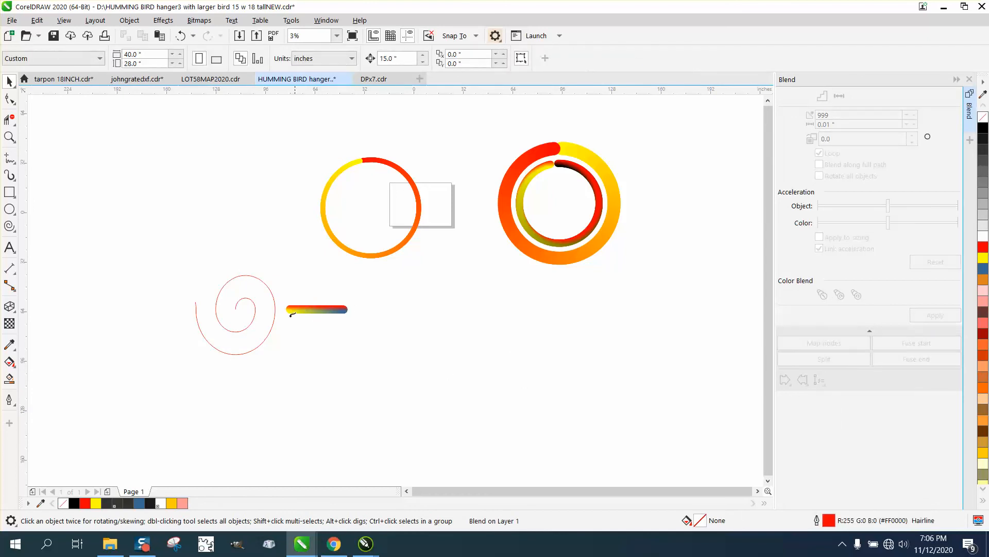
{"action": "left_click", "coordinate": [275, 297]}
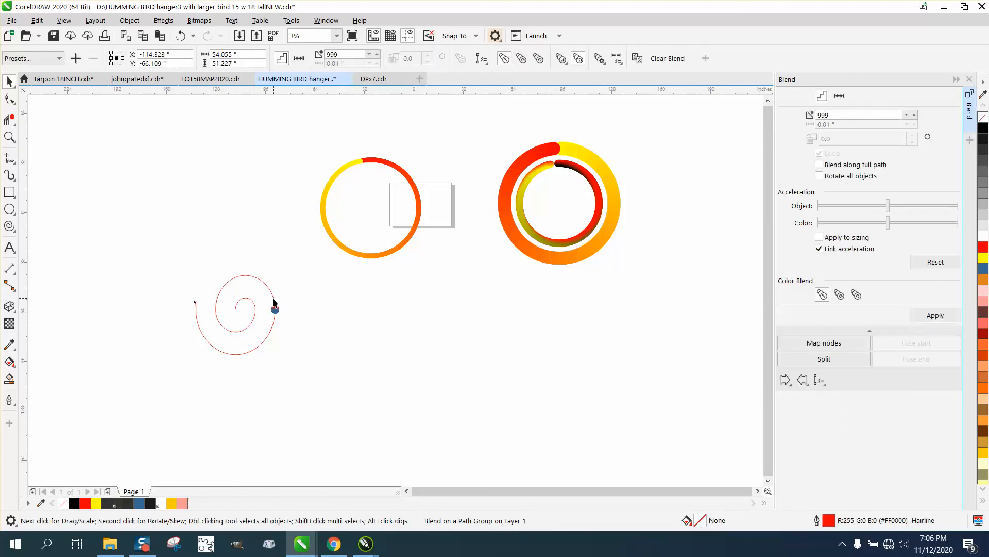
{"action": "left_click", "coordinate": [820, 165]}
{"action": "left_click", "coordinate": [935, 314]}
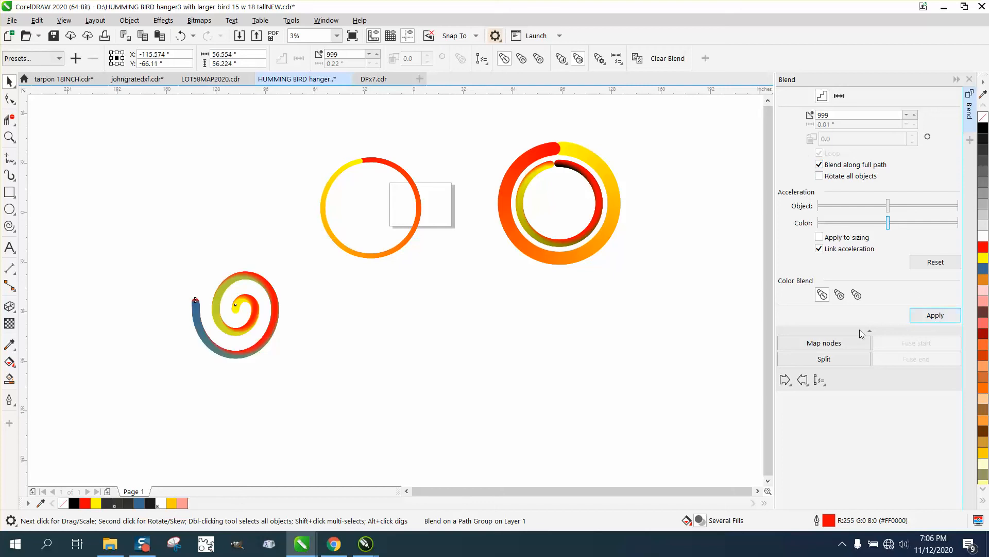
Examine the colour transitions along the single gradient spiral and on the two concentric gradient rings up close
{"action": "left_click_drag", "start_coordinate": [229, 260], "coordinate": [293, 290]}
{"action": "left_click", "coordinate": [9, 136]}
{"action": "left_click_drag", "start_coordinate": [236, 272], "coordinate": [317, 315]}
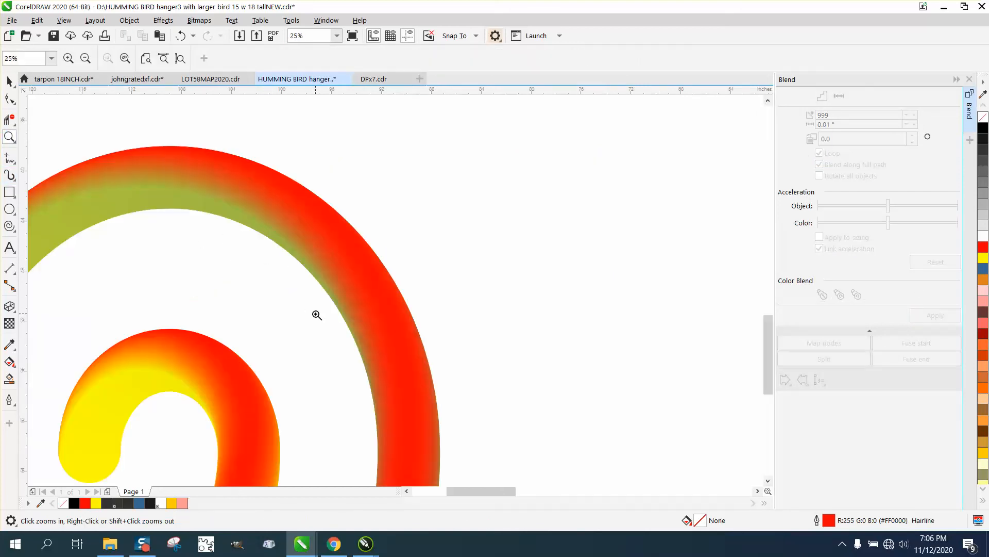
{"action": "right_click", "coordinate": [317, 314]}
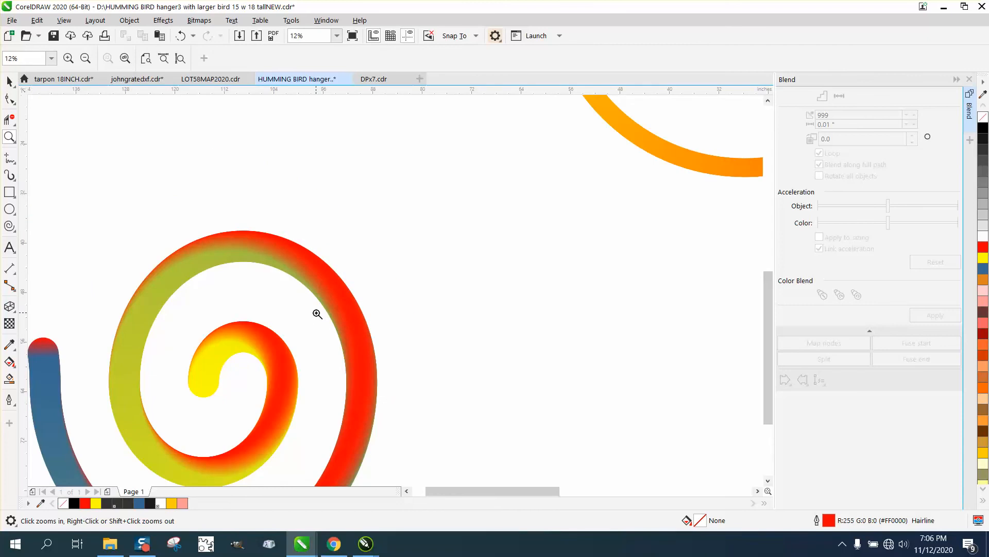
{"action": "right_click", "coordinate": [317, 314]}
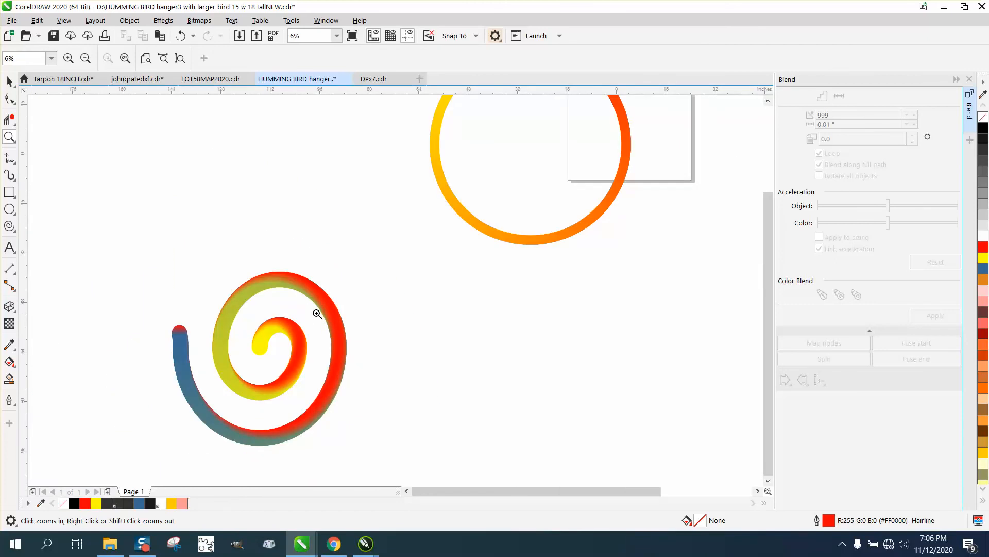
{"action": "right_click", "coordinate": [317, 314]}
{"action": "right_click", "coordinate": [317, 313]}
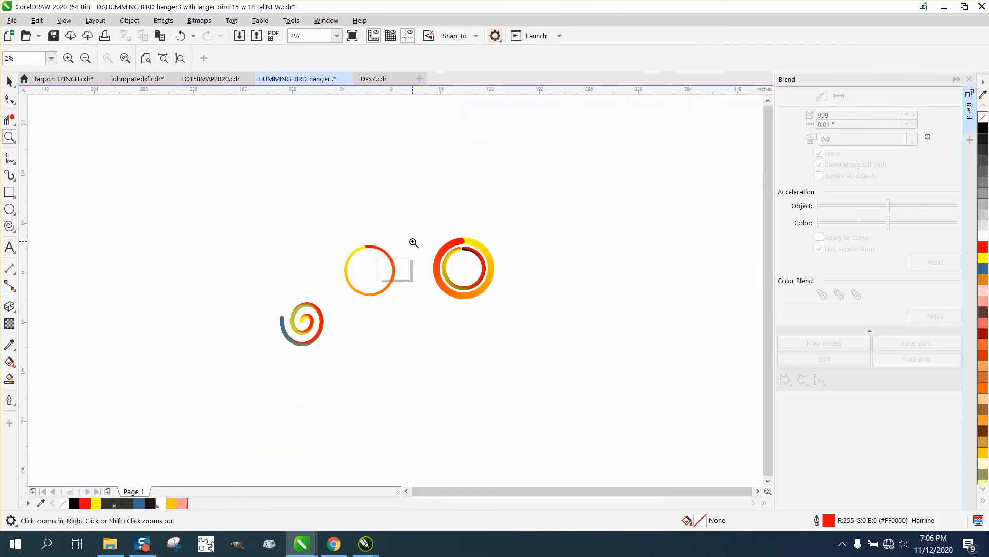
{"action": "left_click_drag", "start_coordinate": [413, 243], "coordinate": [540, 302]}
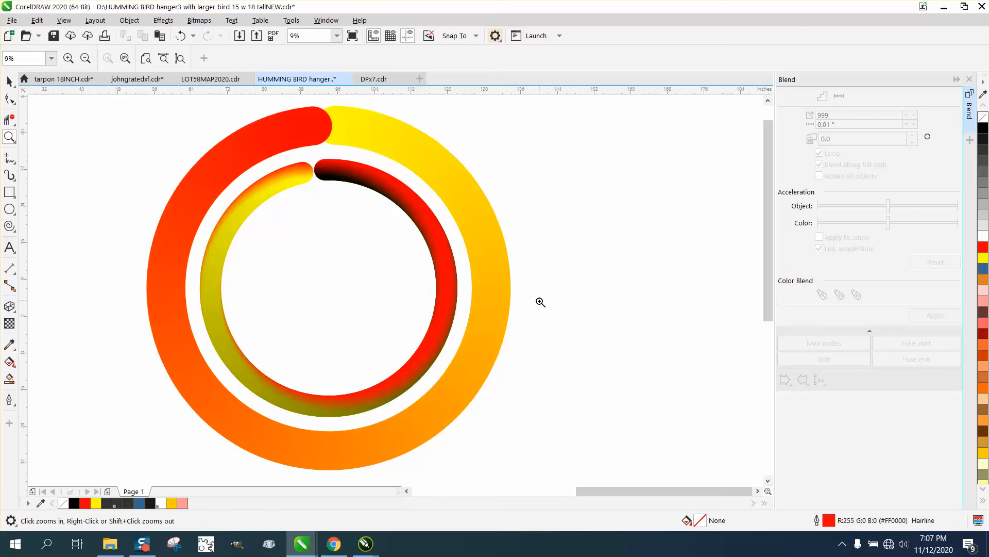